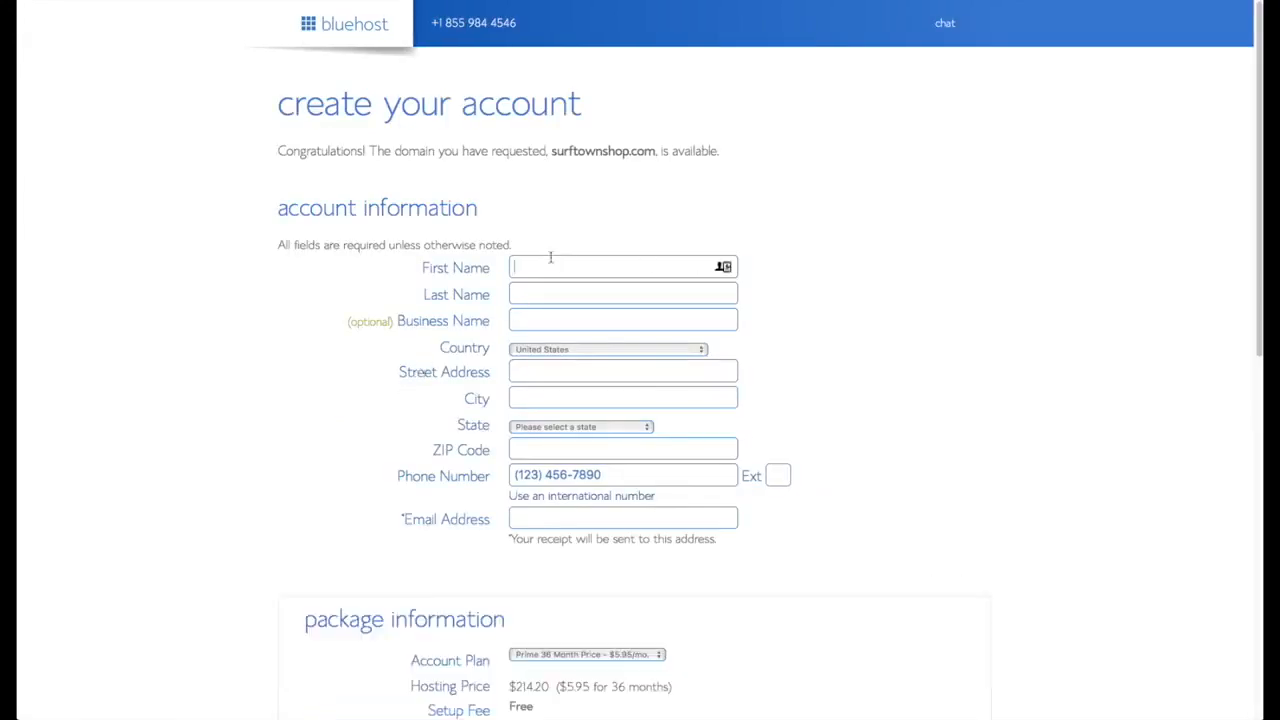
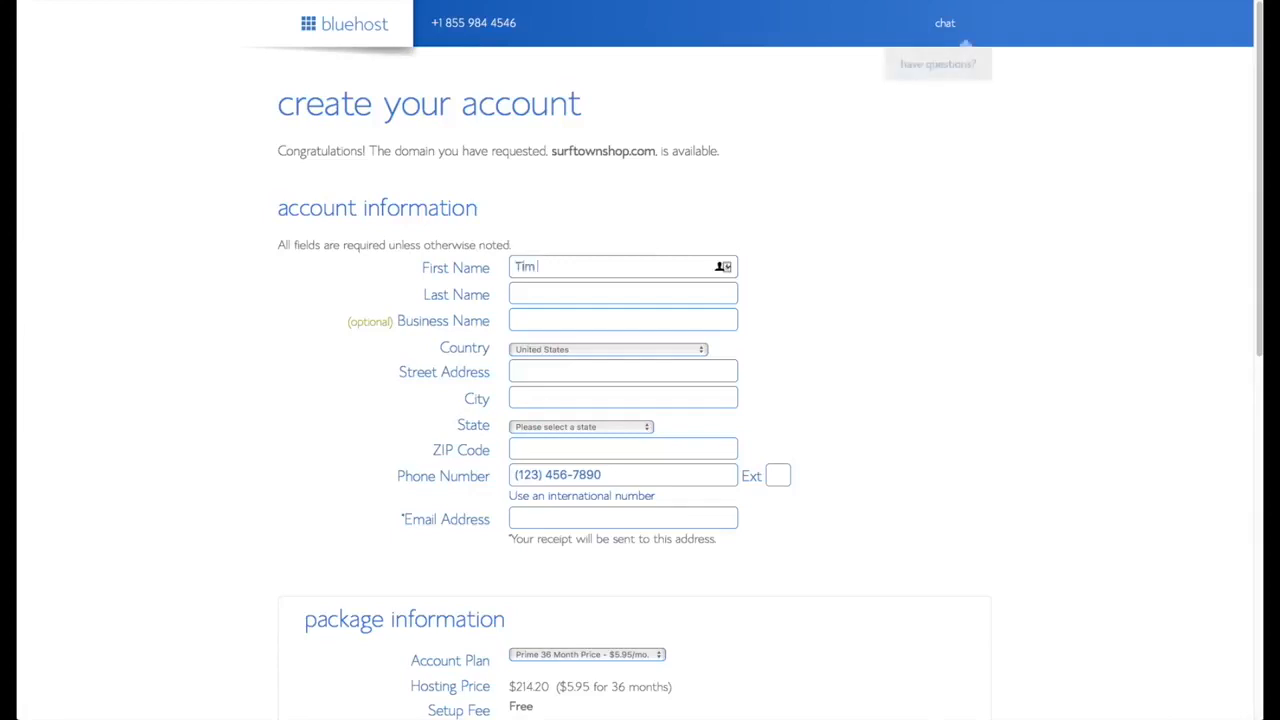
- Enter the account holder's first name, last name and e-mail address in the contact form
key("Tab")
key("Tab")
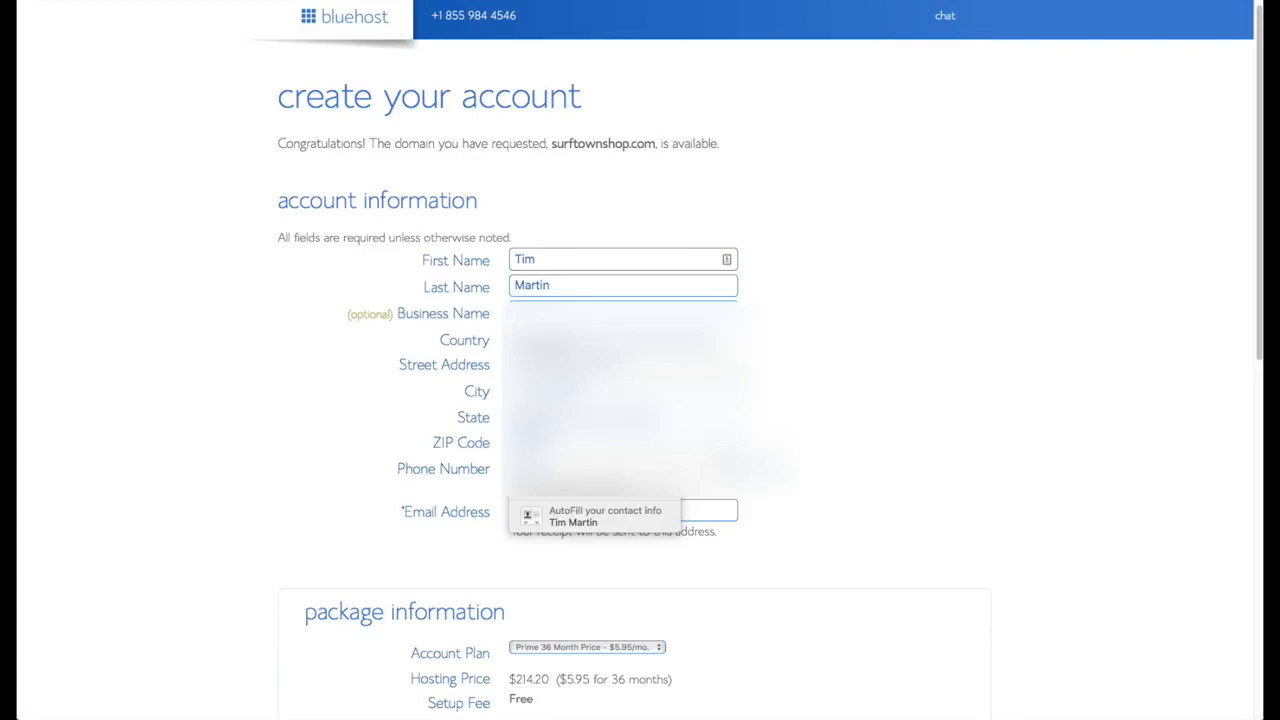
left_click(595, 515)
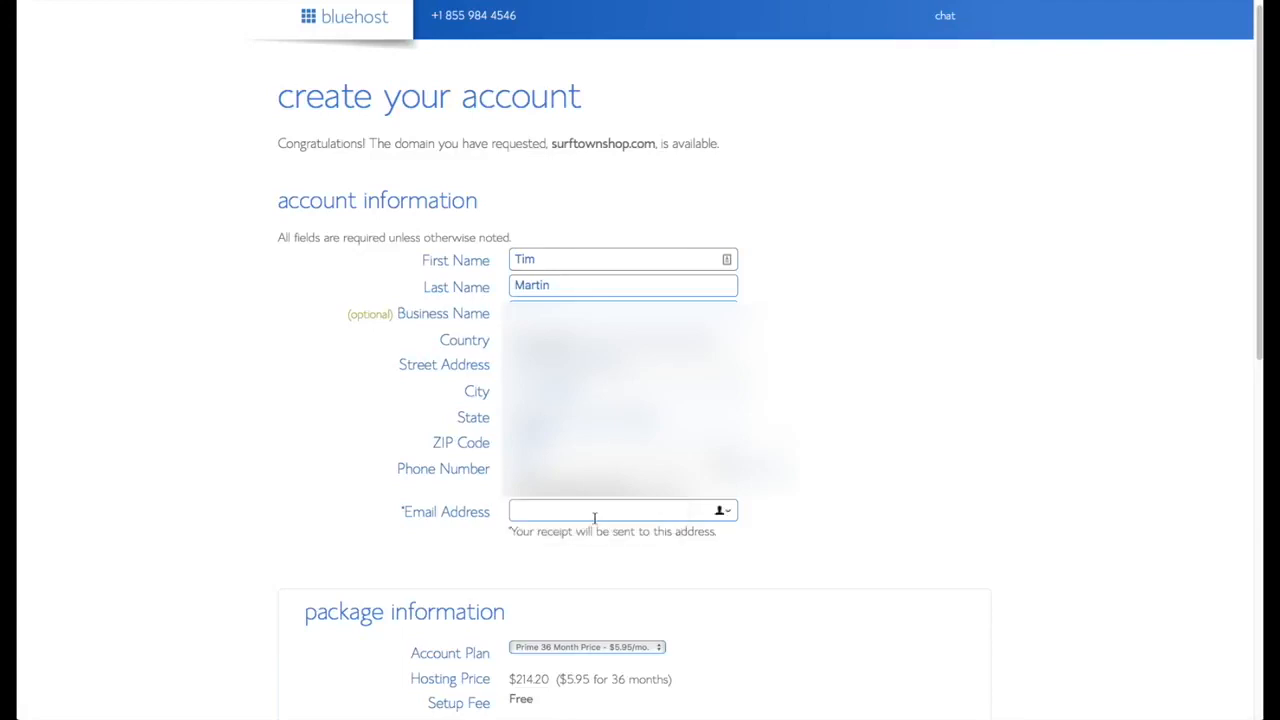
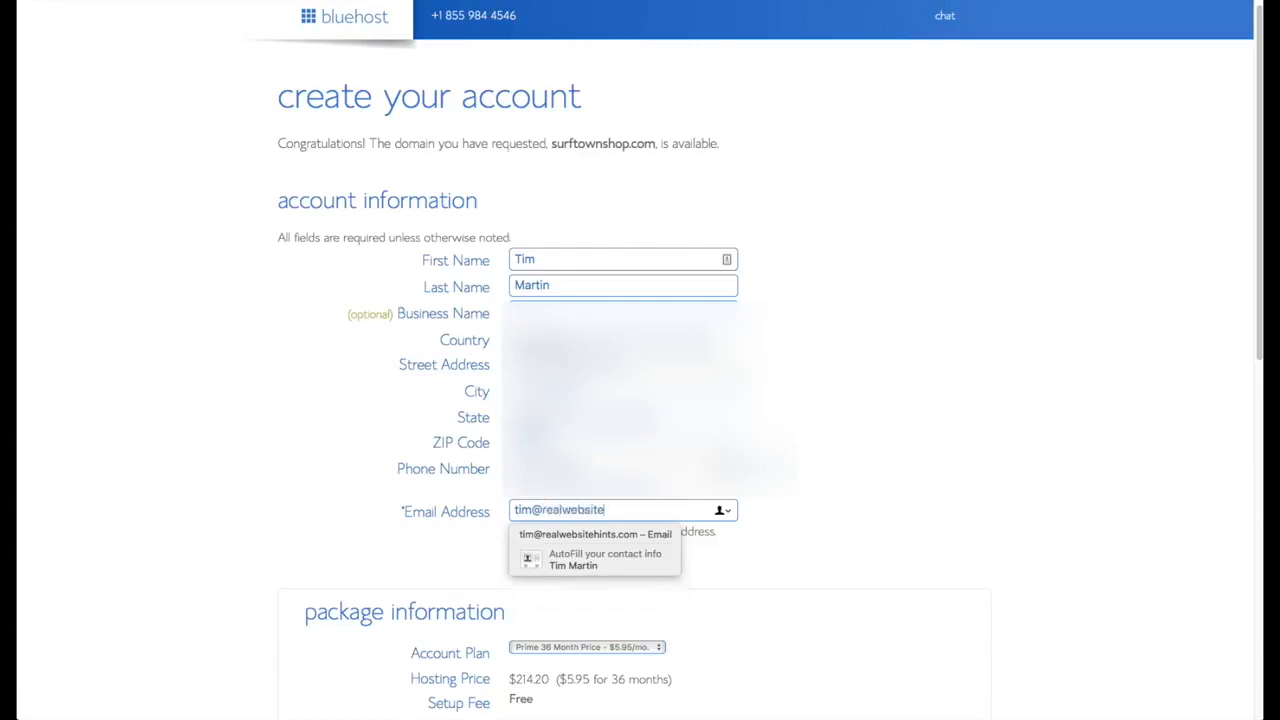
- Choose the Prime 12 Month account plan and begin entering the credit card details
scroll(869, 557, "down", 5)
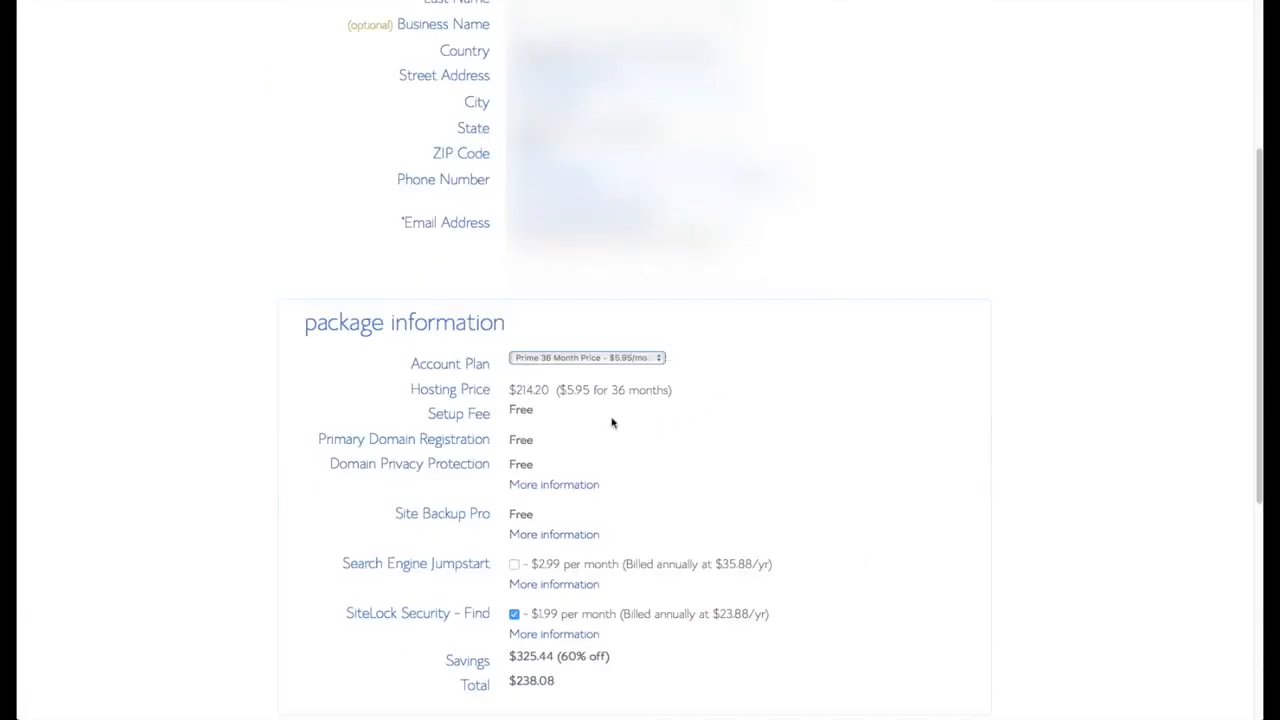
left_click(659, 362)
left_click(620, 334)
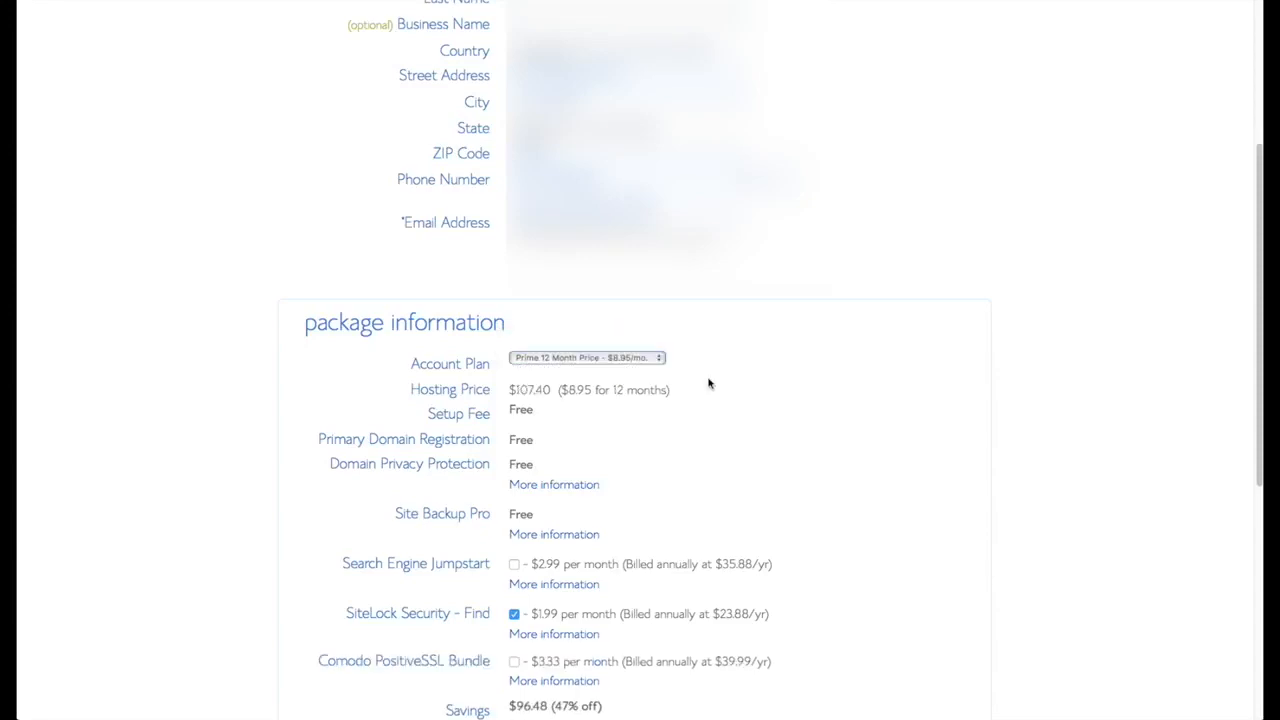
scroll(760, 410, "down", 3)
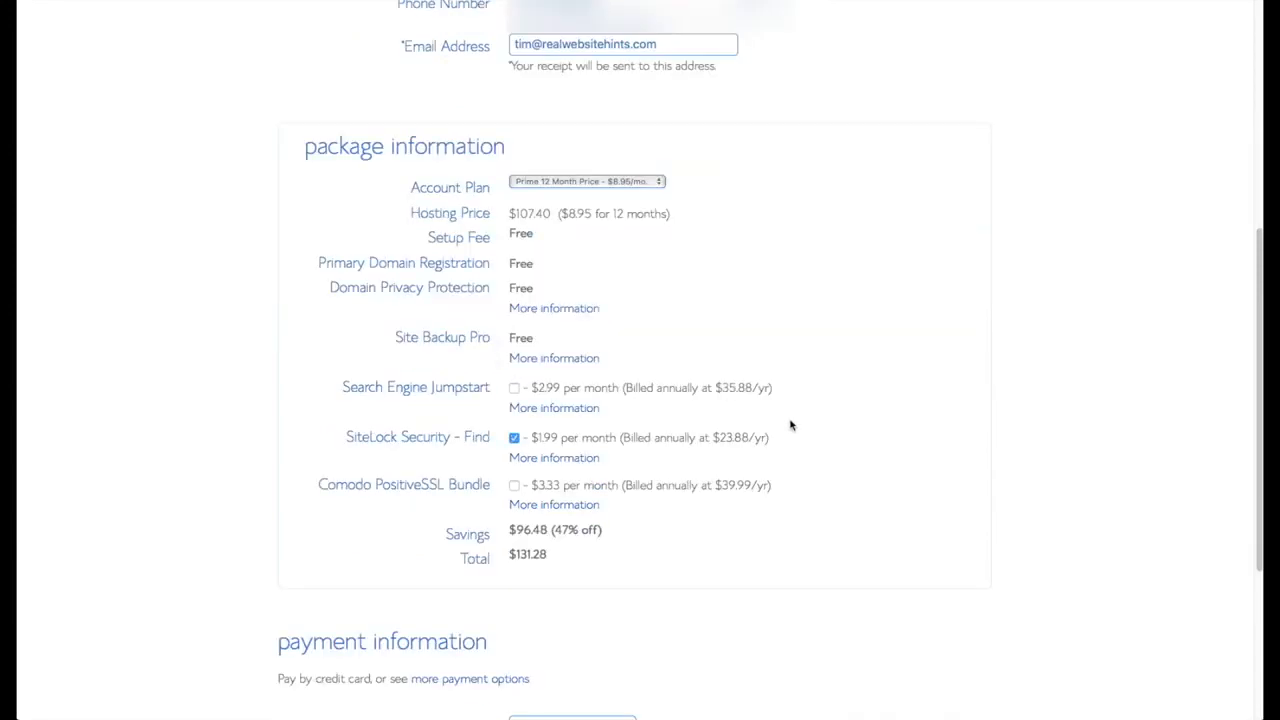
scroll(791, 446, "down", 4)
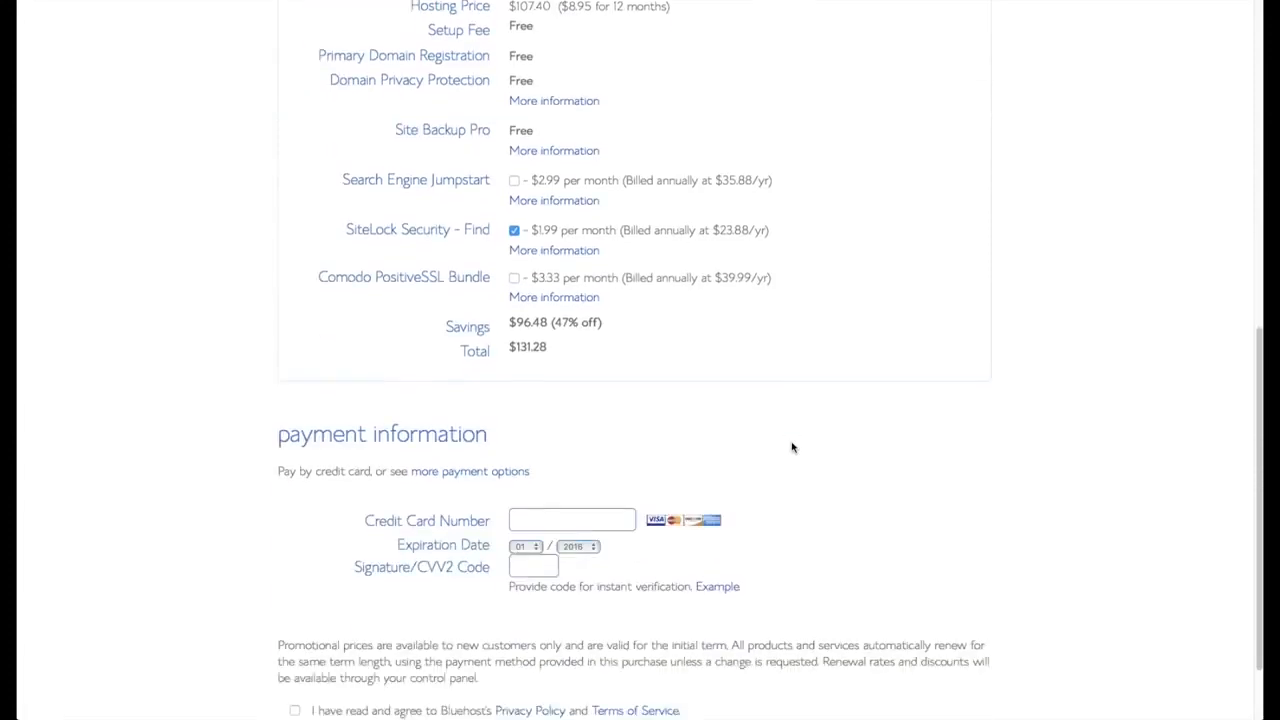
left_click(585, 485)
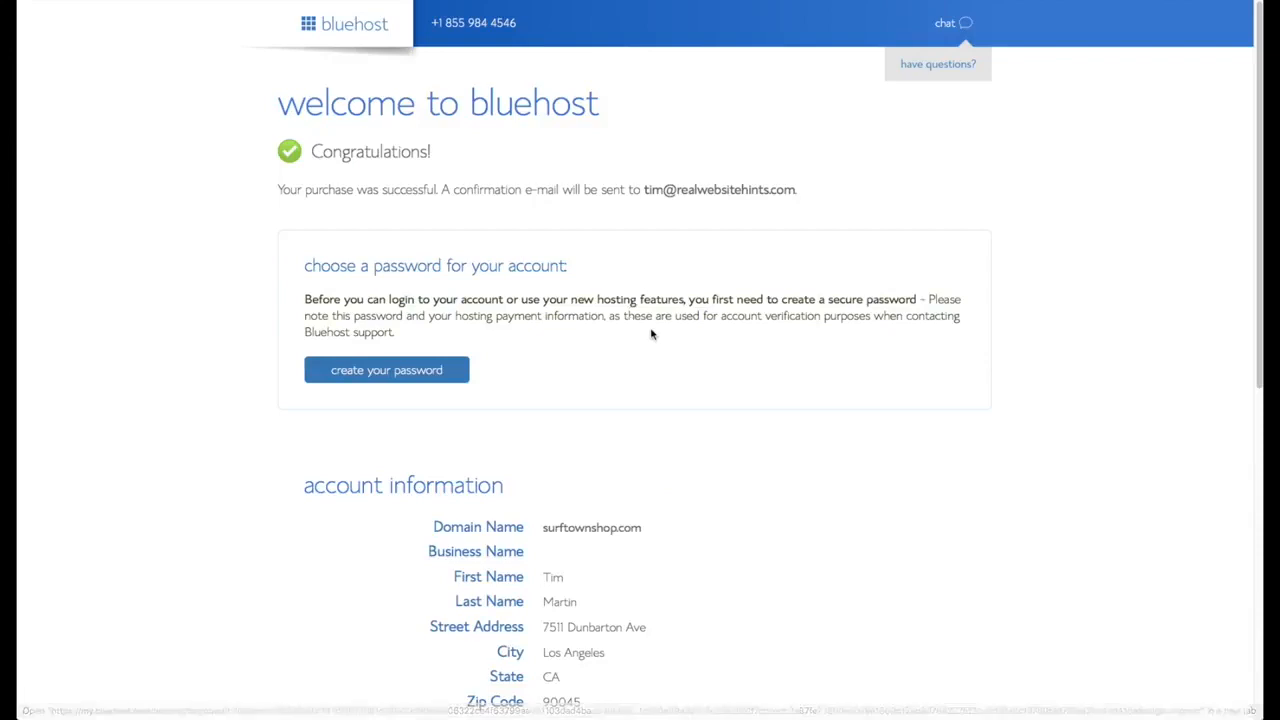
scroll(654, 335, "down", 1)
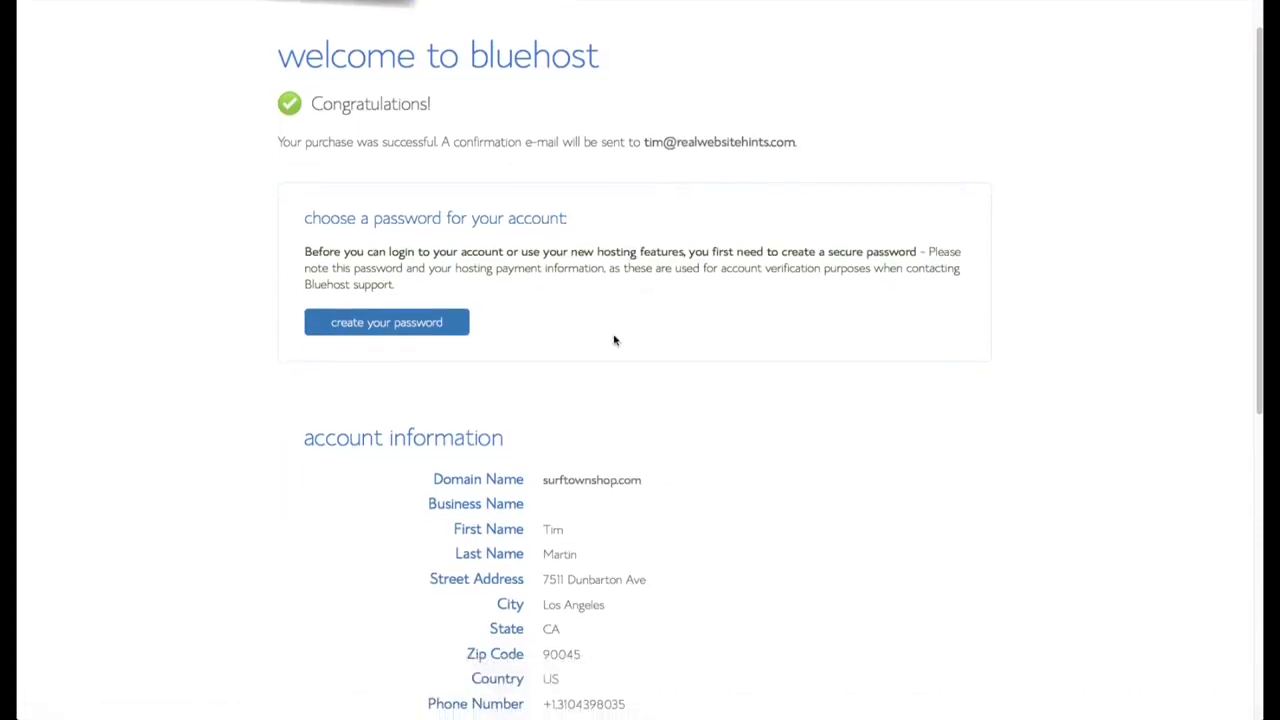
- Create a LastPass-generated account password, retype it, accept the terms and submit
left_click(418, 322)
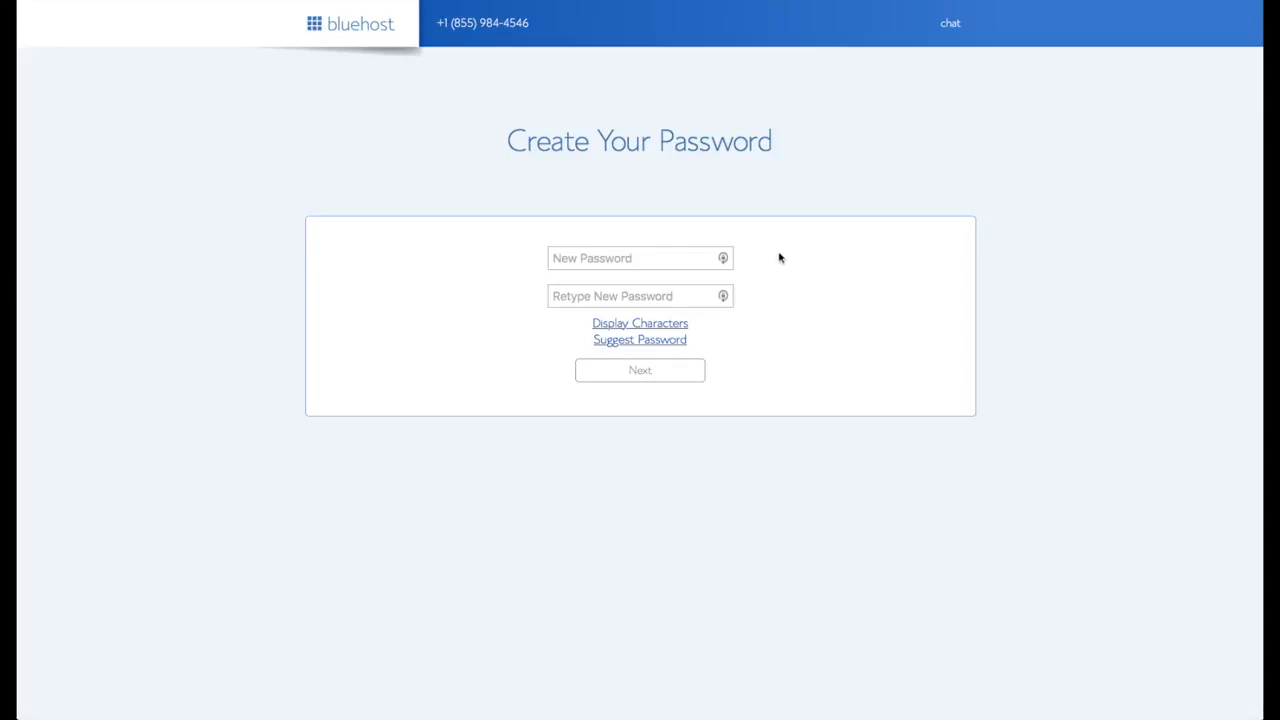
left_click(725, 259)
left_click(727, 266)
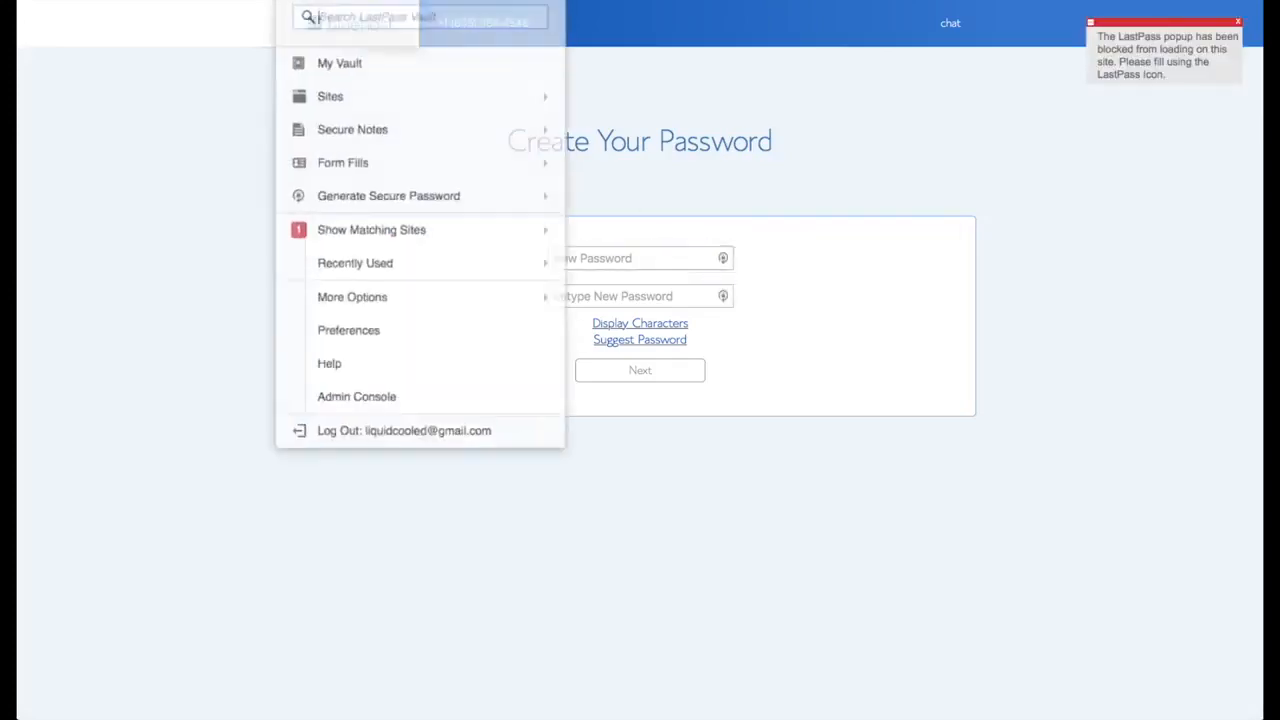
left_click(451, 171)
left_click(600, 295)
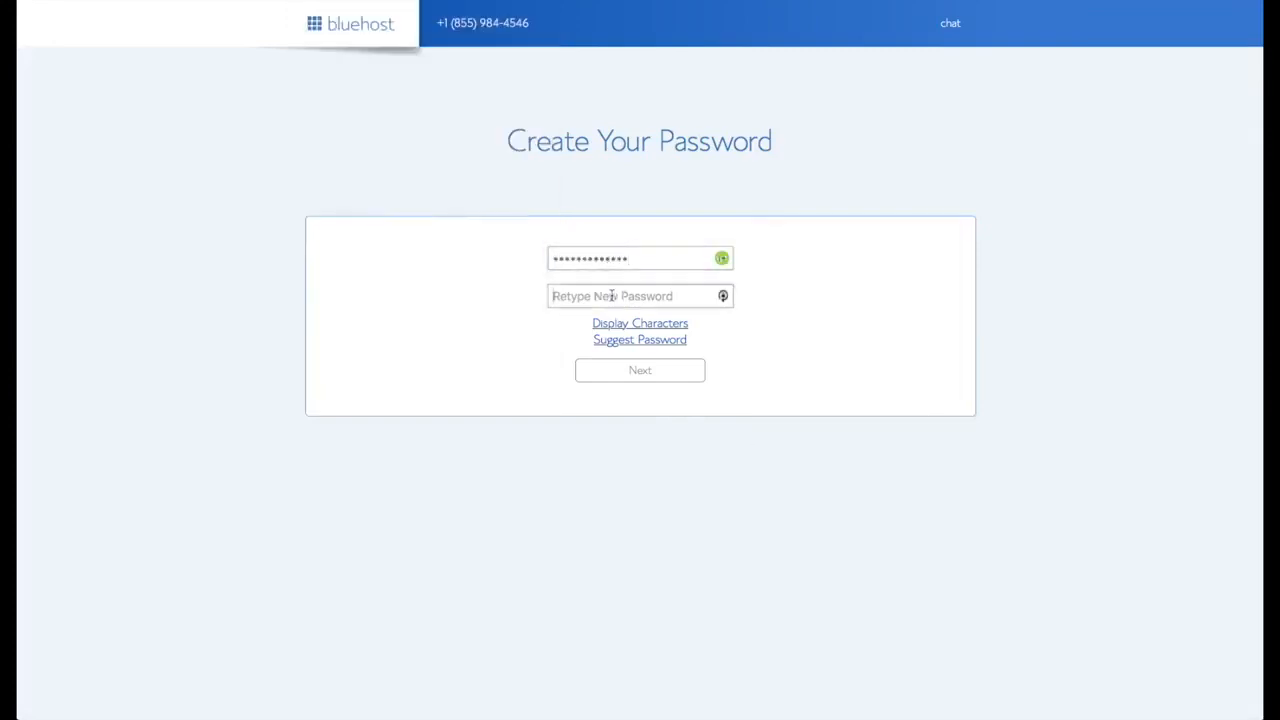
key("ctrl+v")
left_click(446, 367)
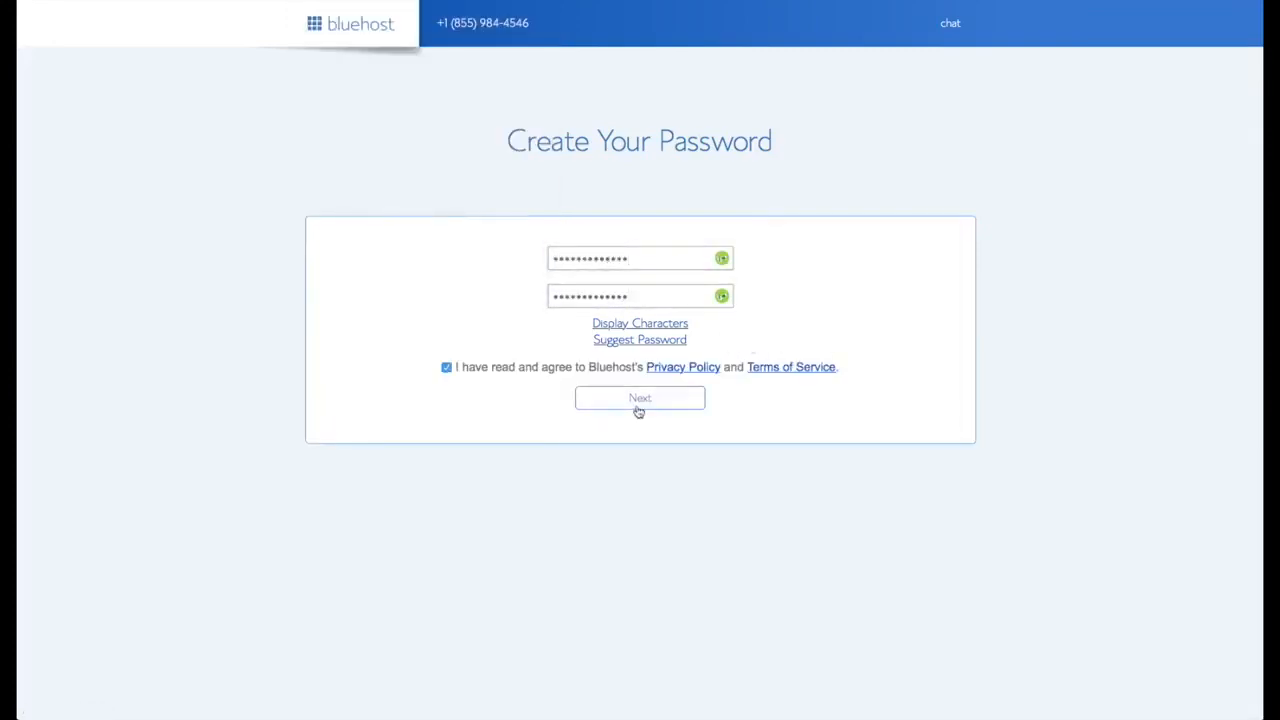
left_click(640, 402)
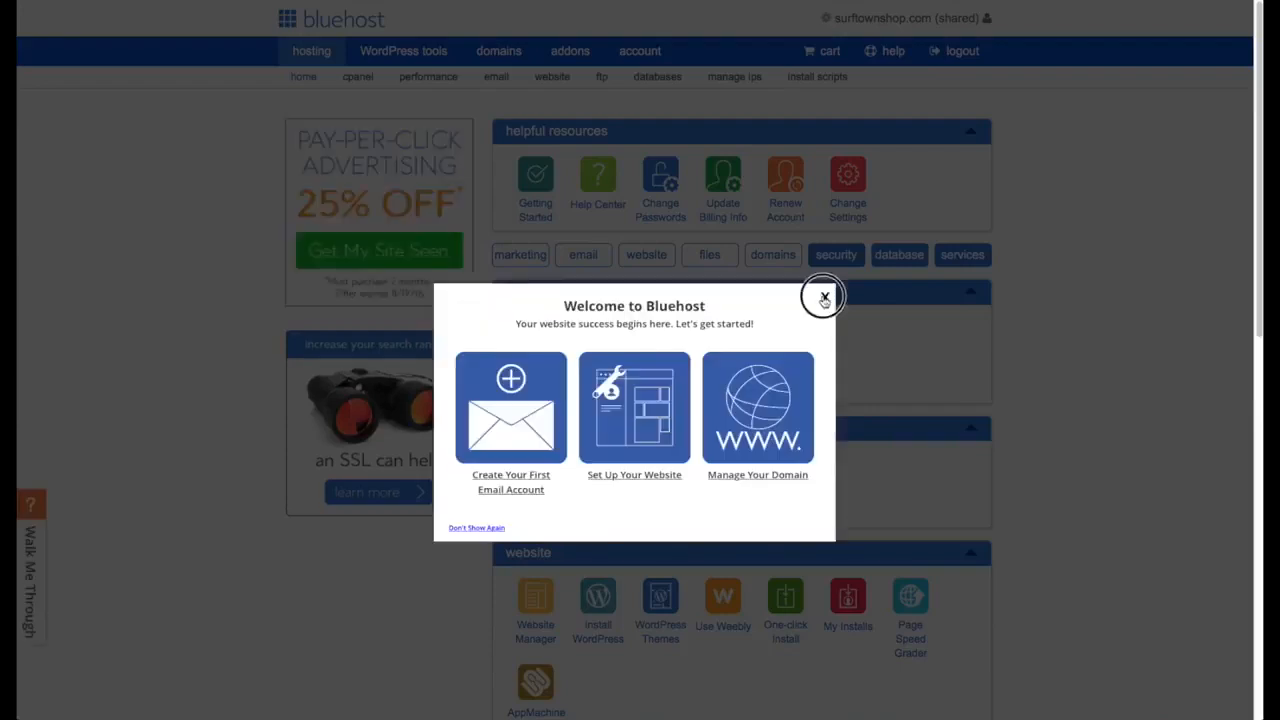
- Close the Welcome to Bluehost popup and choose Install WordPress
left_click(822, 296)
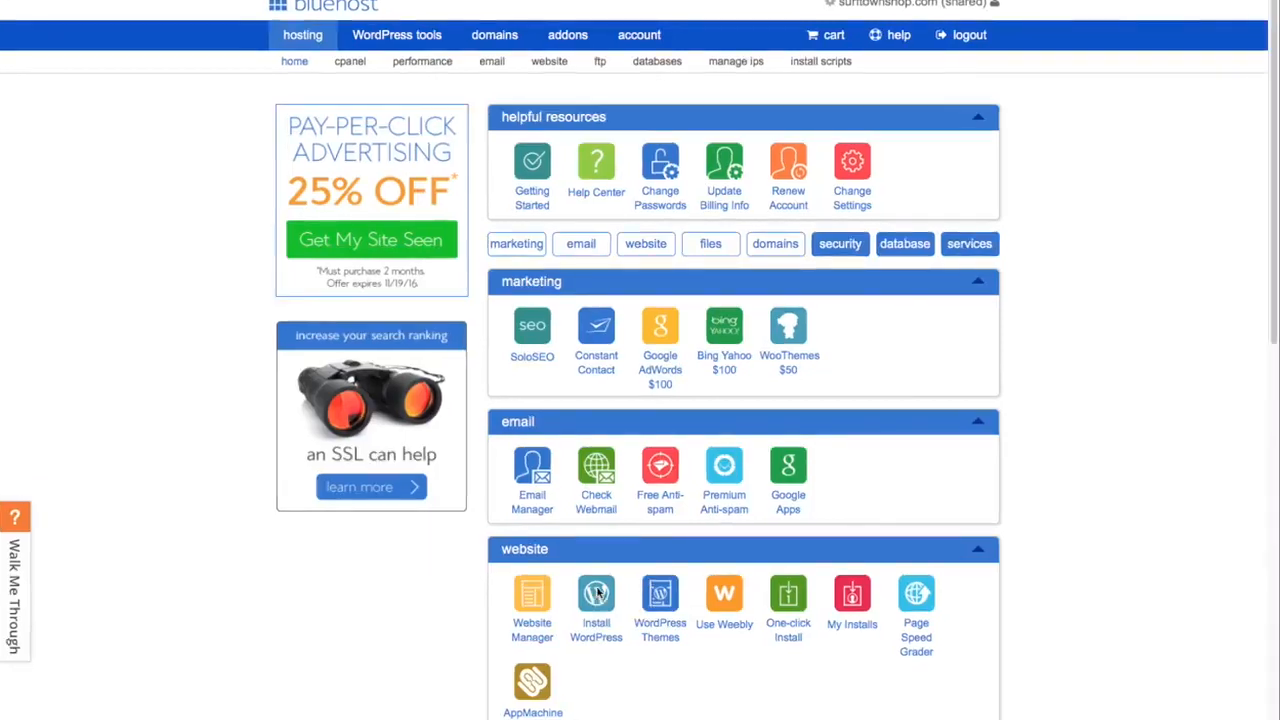
left_click(597, 593)
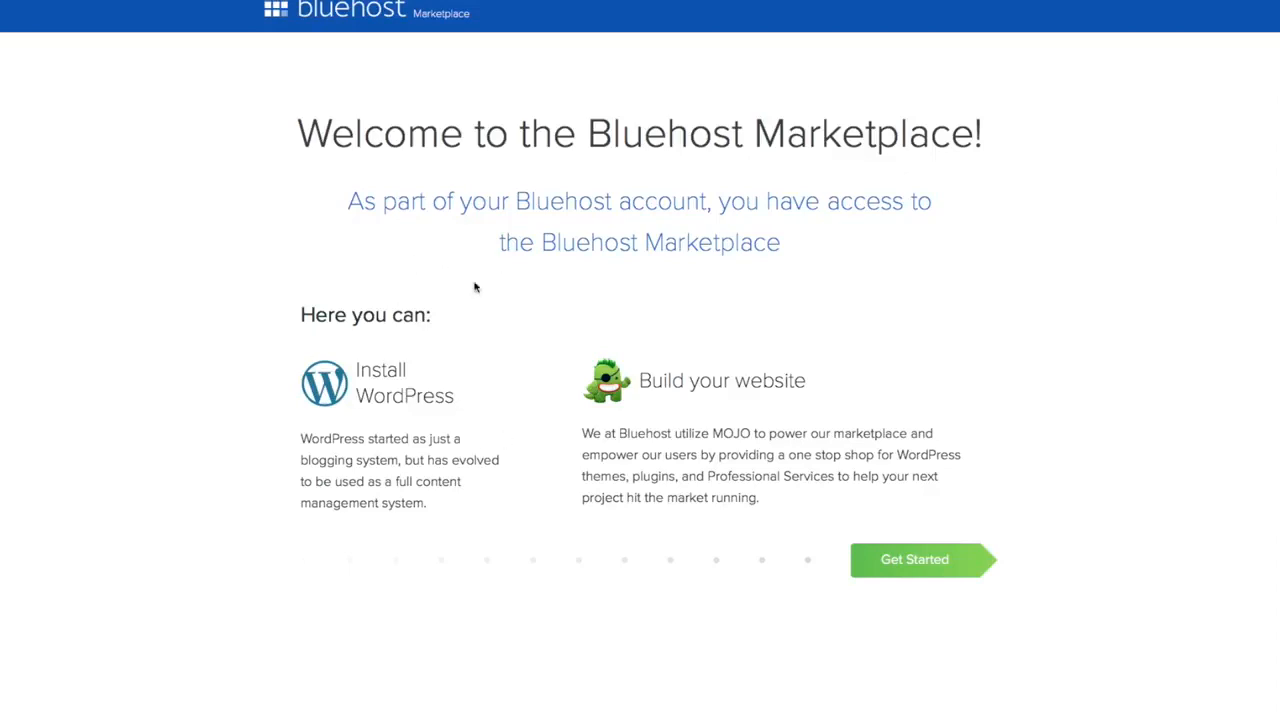
left_click(921, 562)
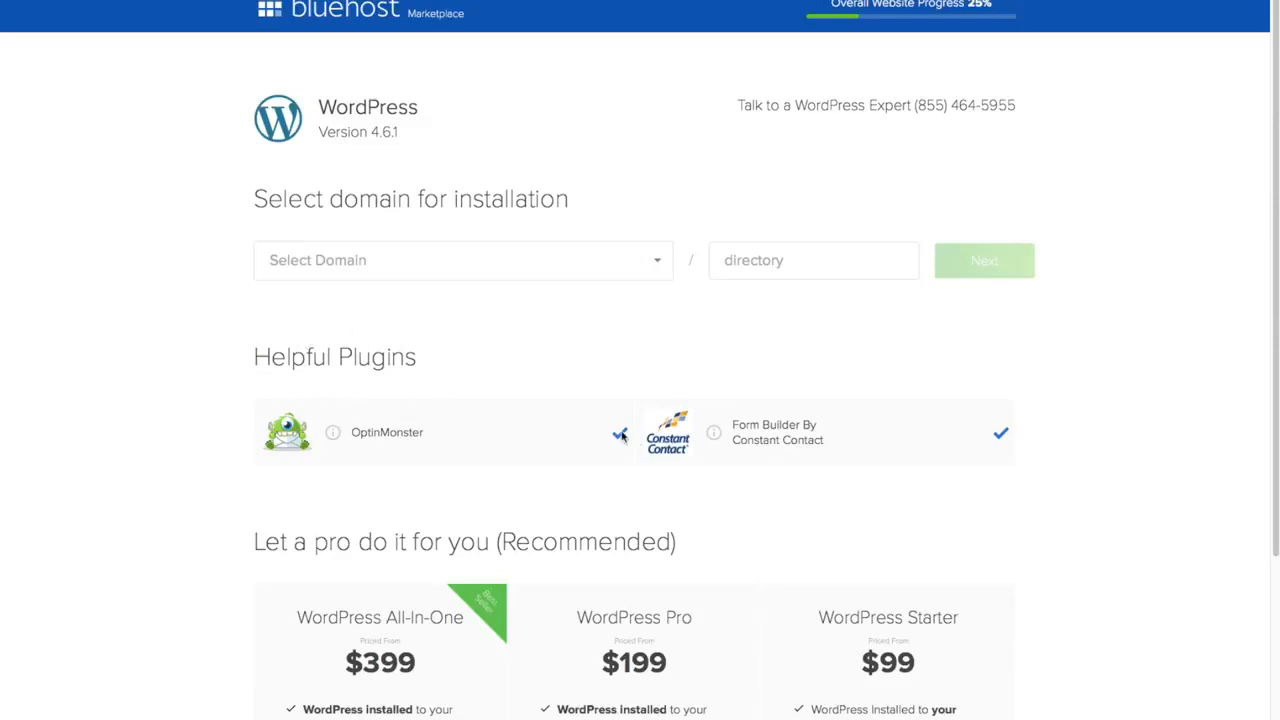
left_click(619, 432)
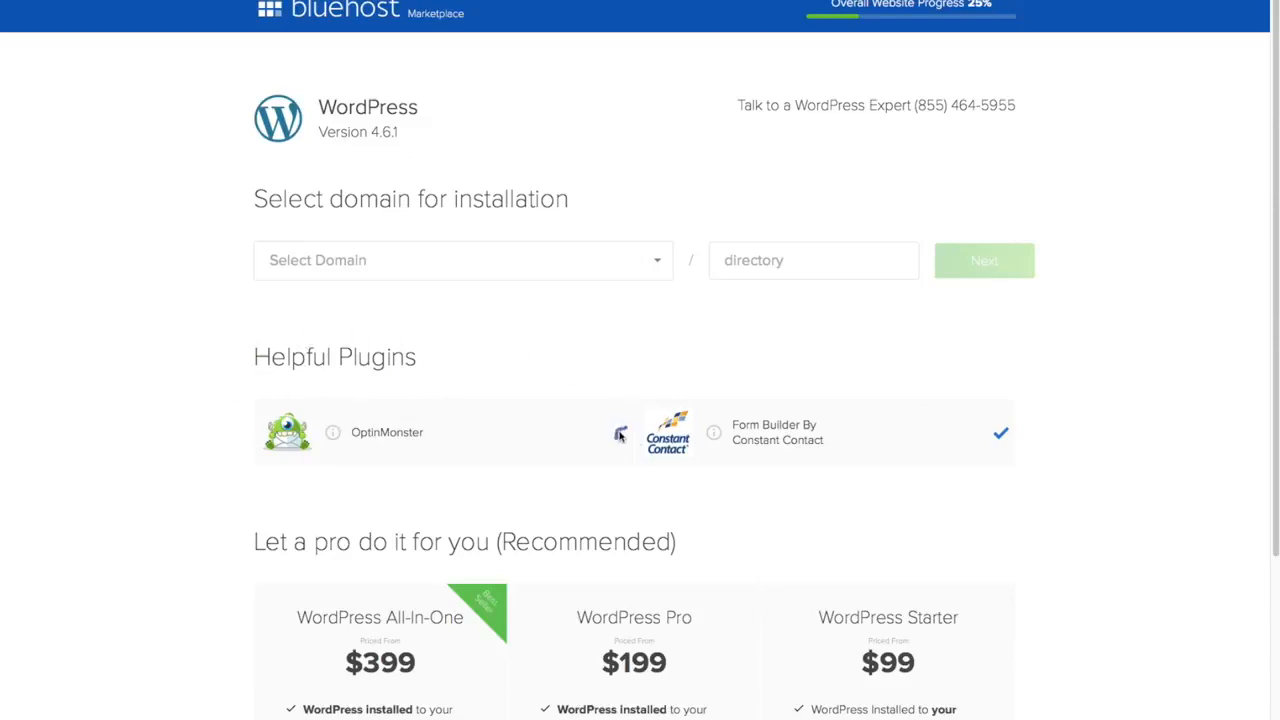
left_click(1001, 433)
left_click(660, 264)
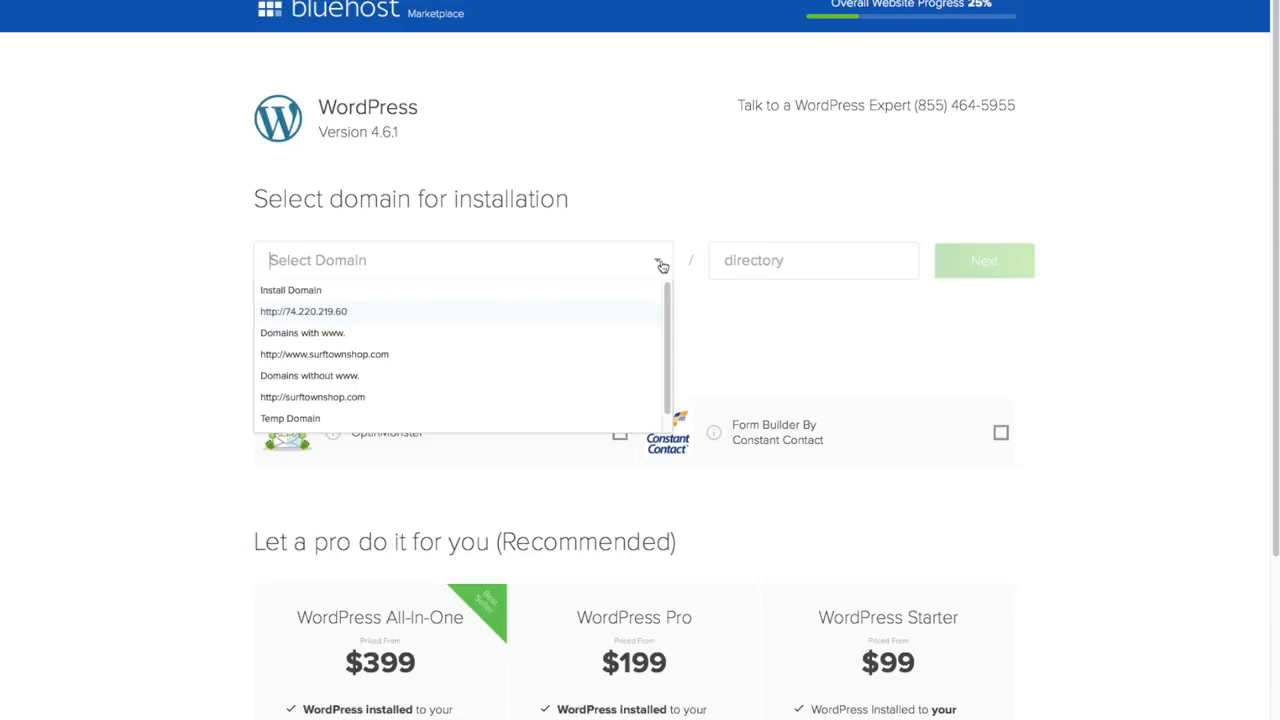
left_click(408, 374)
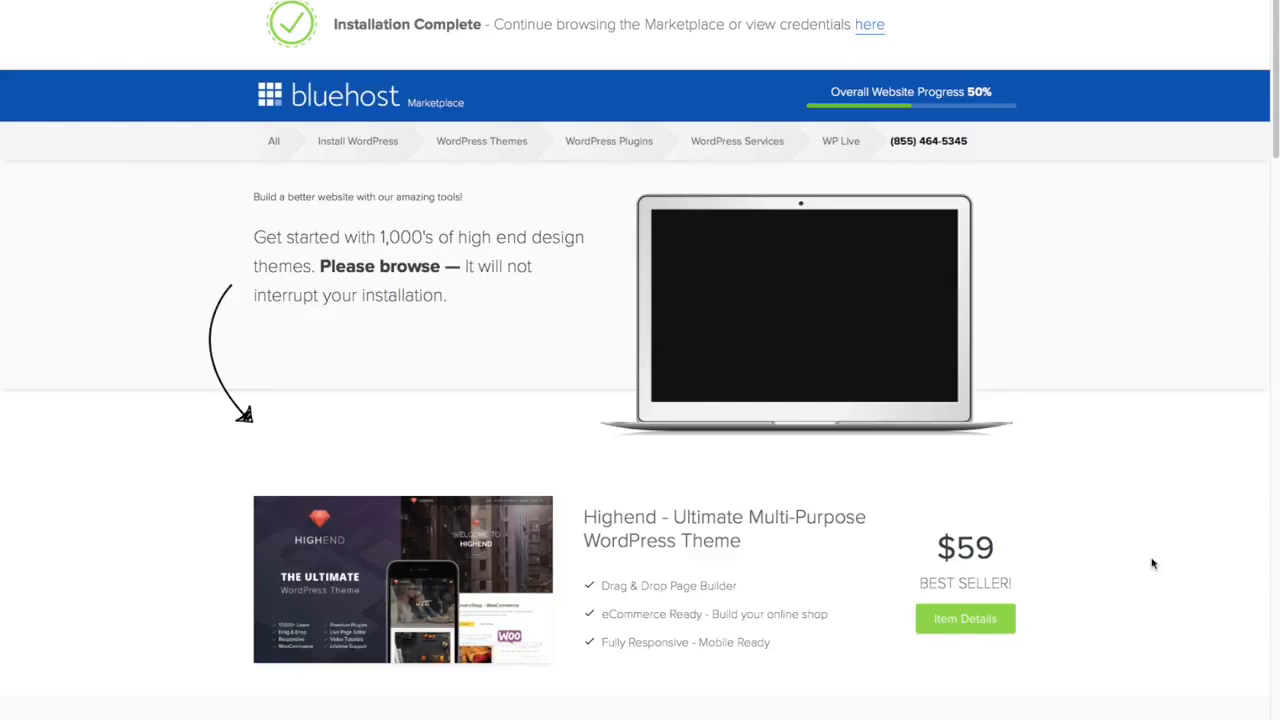
- Review the Installation Complete page and open the new site's credentials and admin login
scroll(1152, 564, "down", 5)
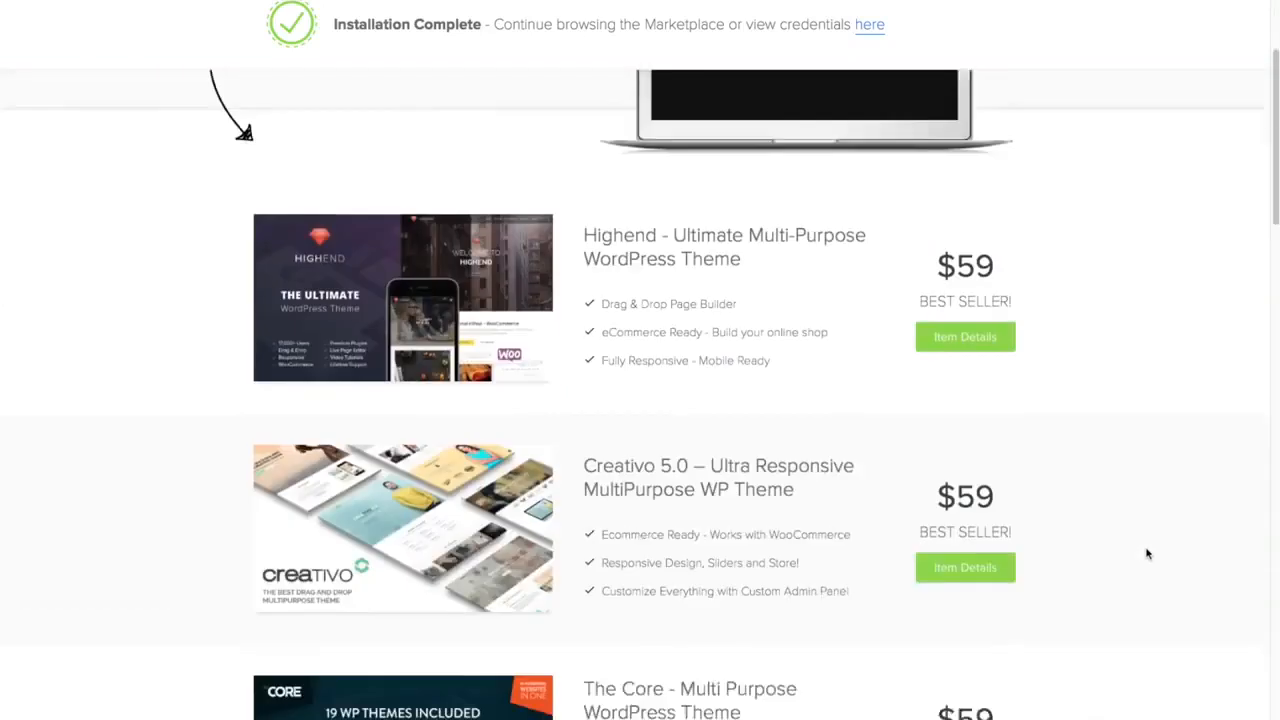
scroll(1147, 553, "down", 1)
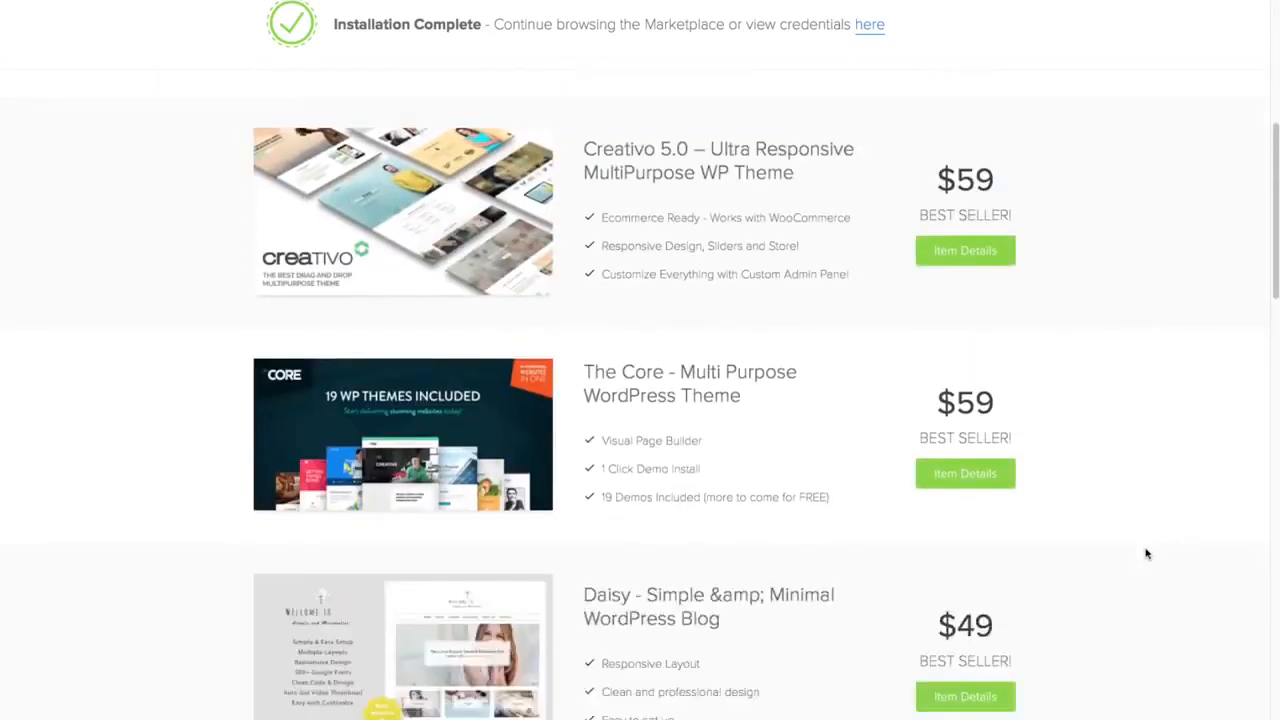
scroll(1147, 553, "up", 6)
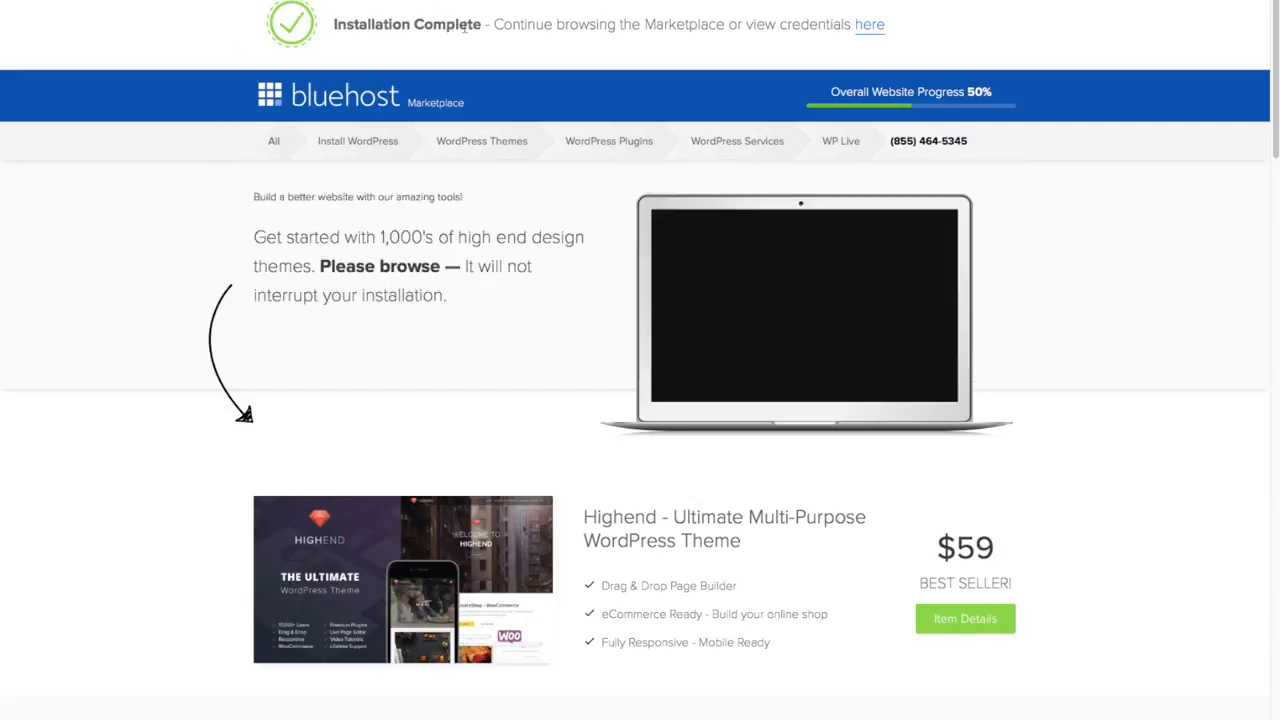
left_click(870, 26)
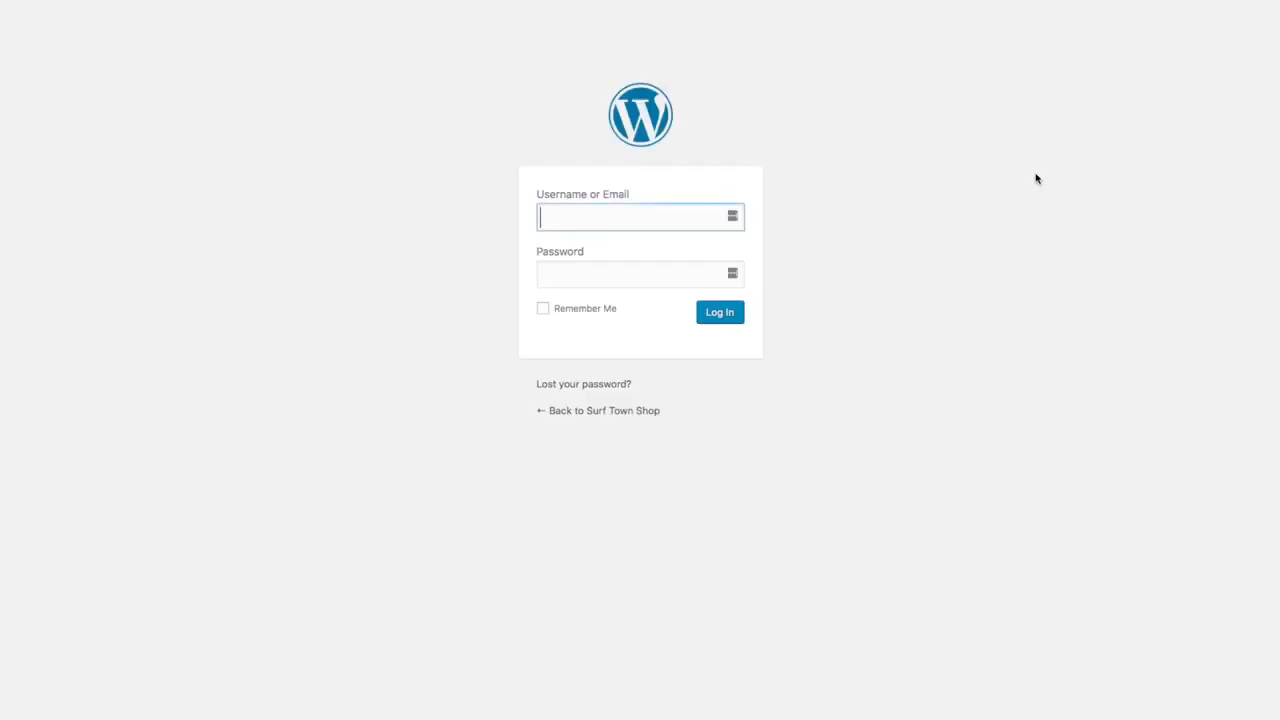
- Log in to the WordPress admin with the site's admin username and password
type("timsurftown")
key("Tab")
type("************")
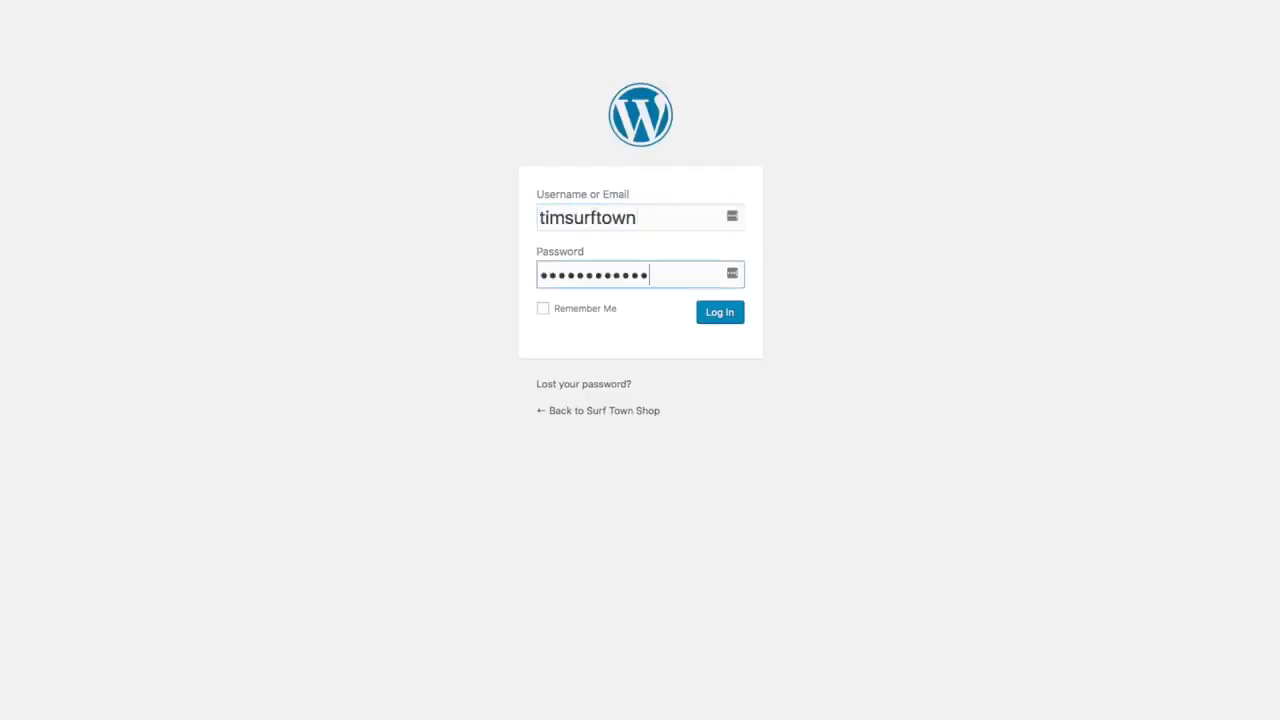
left_click(730, 320)
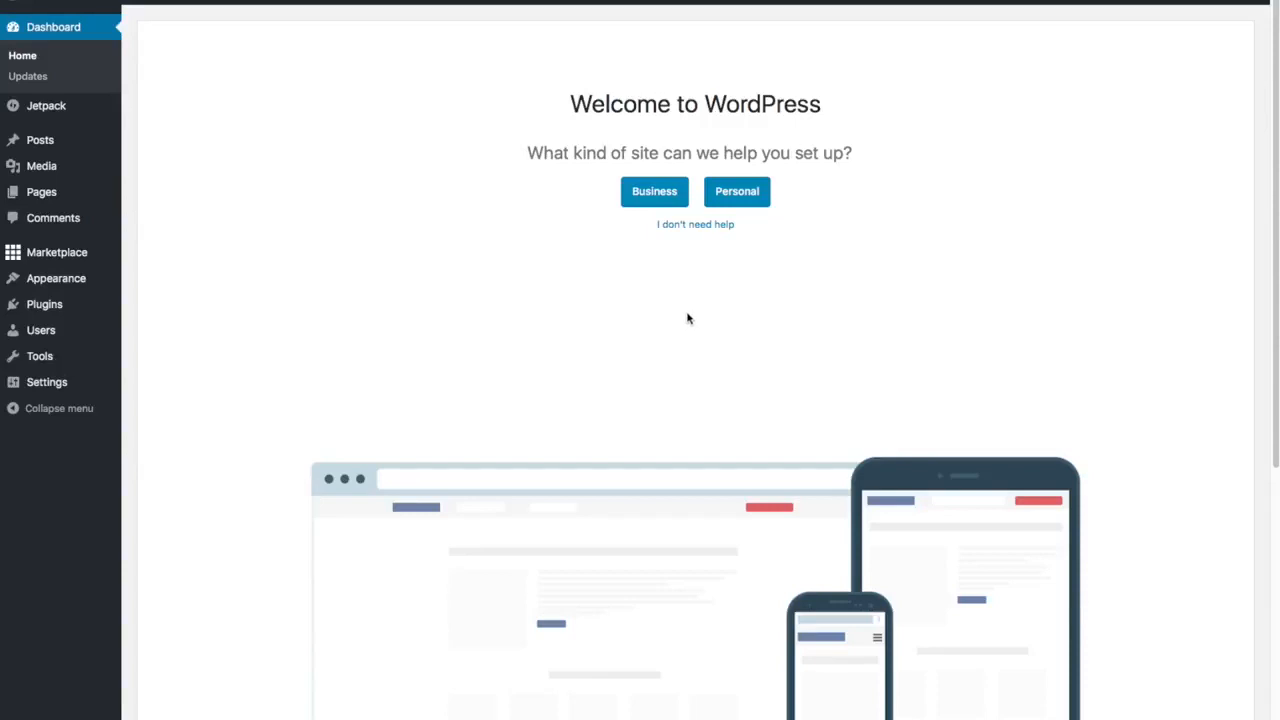
- Skip the guided setup, close the WP Live banner and open Plugins > Installed Plugins
left_click(699, 228)
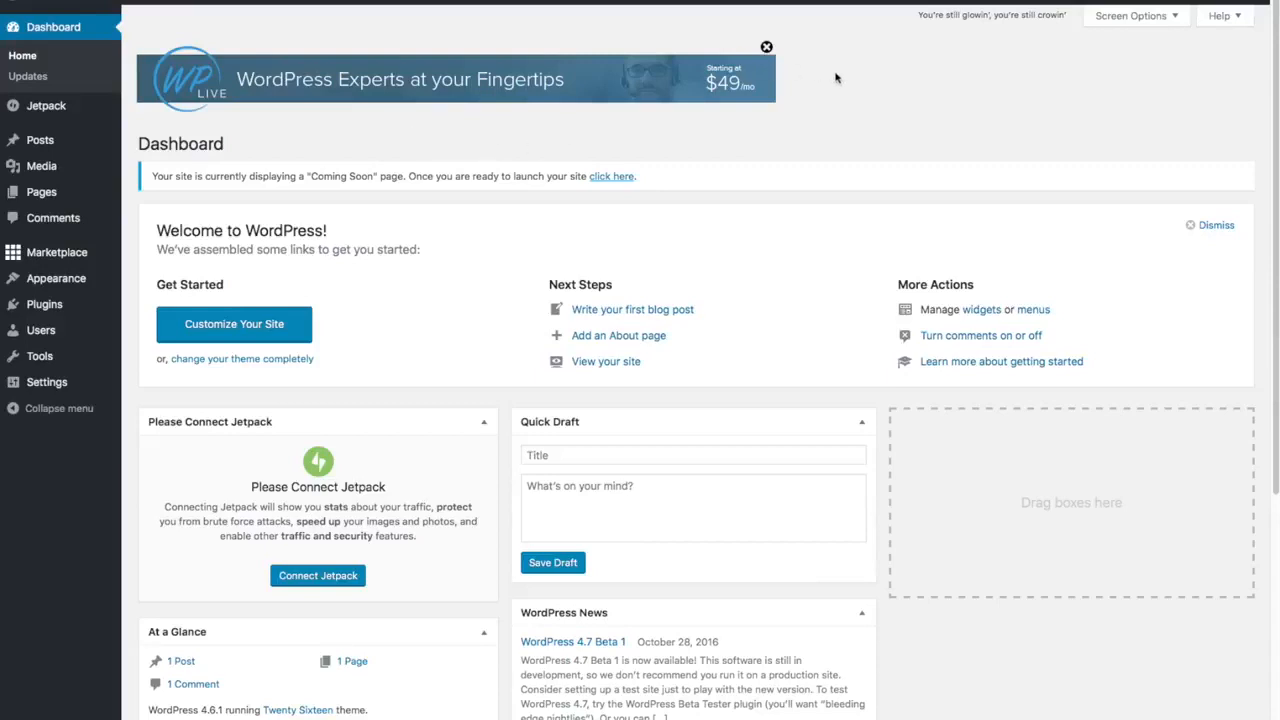
left_click(766, 47)
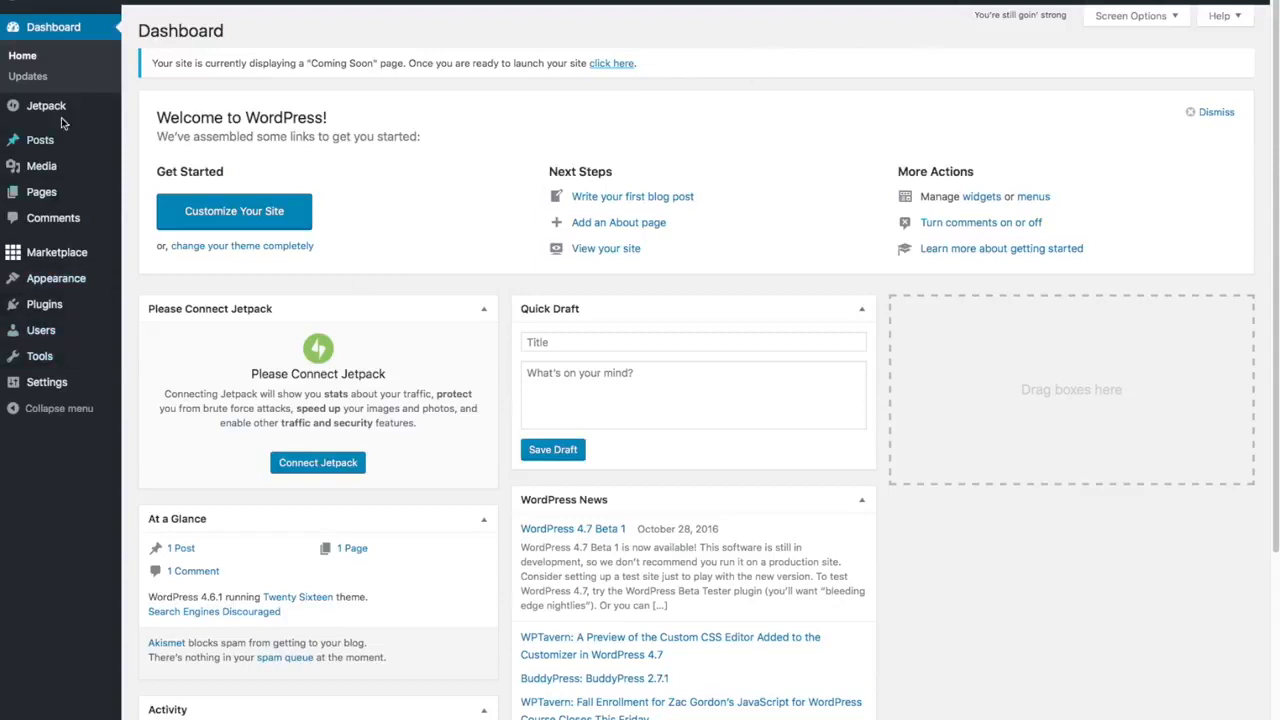
mouse_move(37, 258)
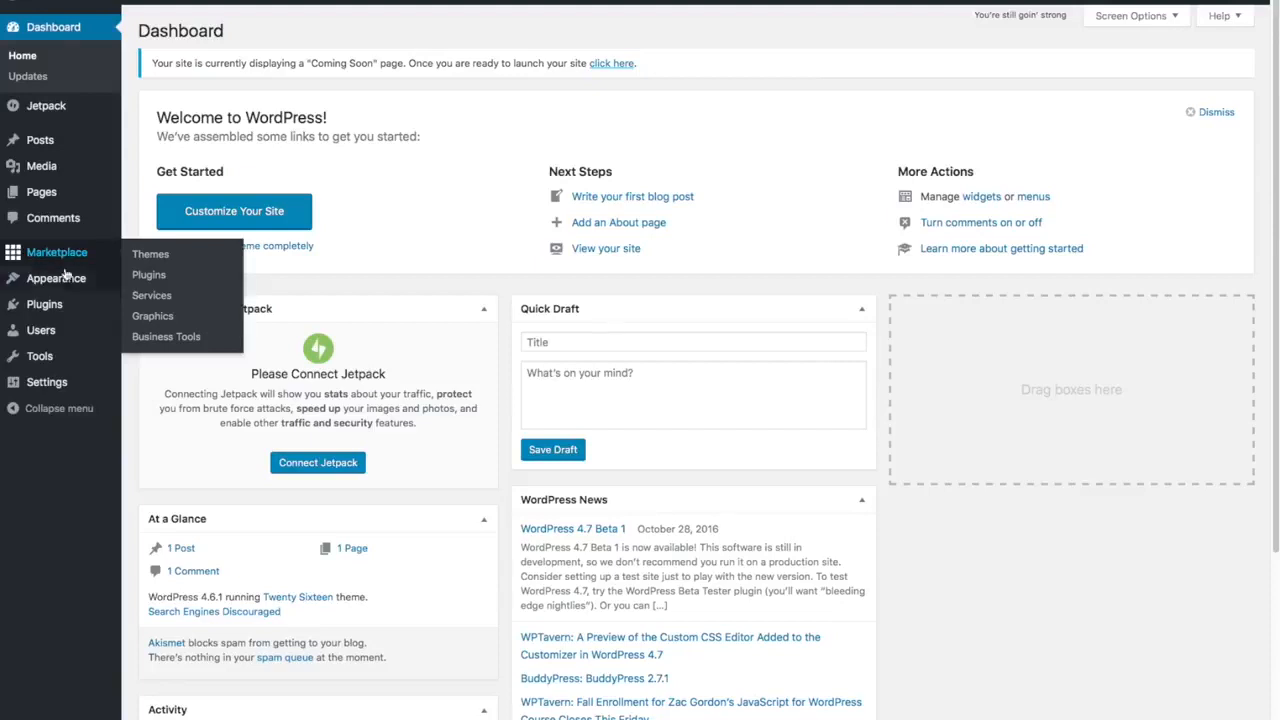
mouse_move(72, 304)
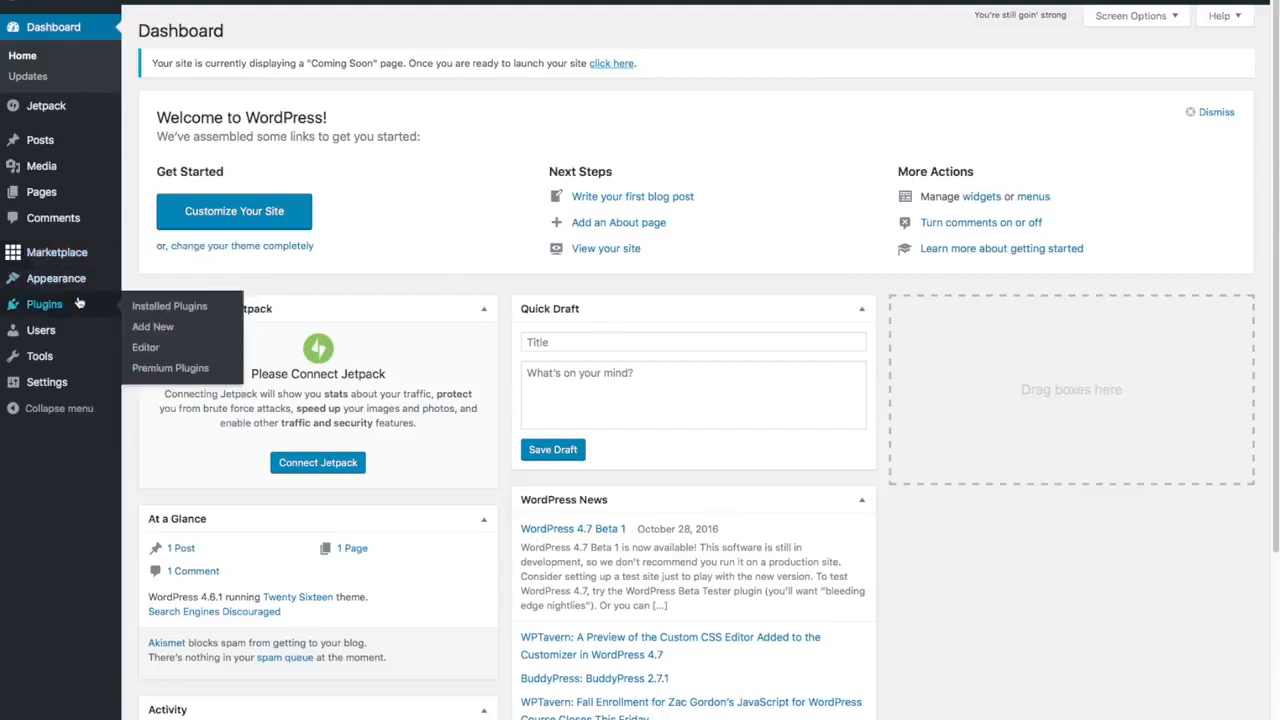
left_click(152, 306)
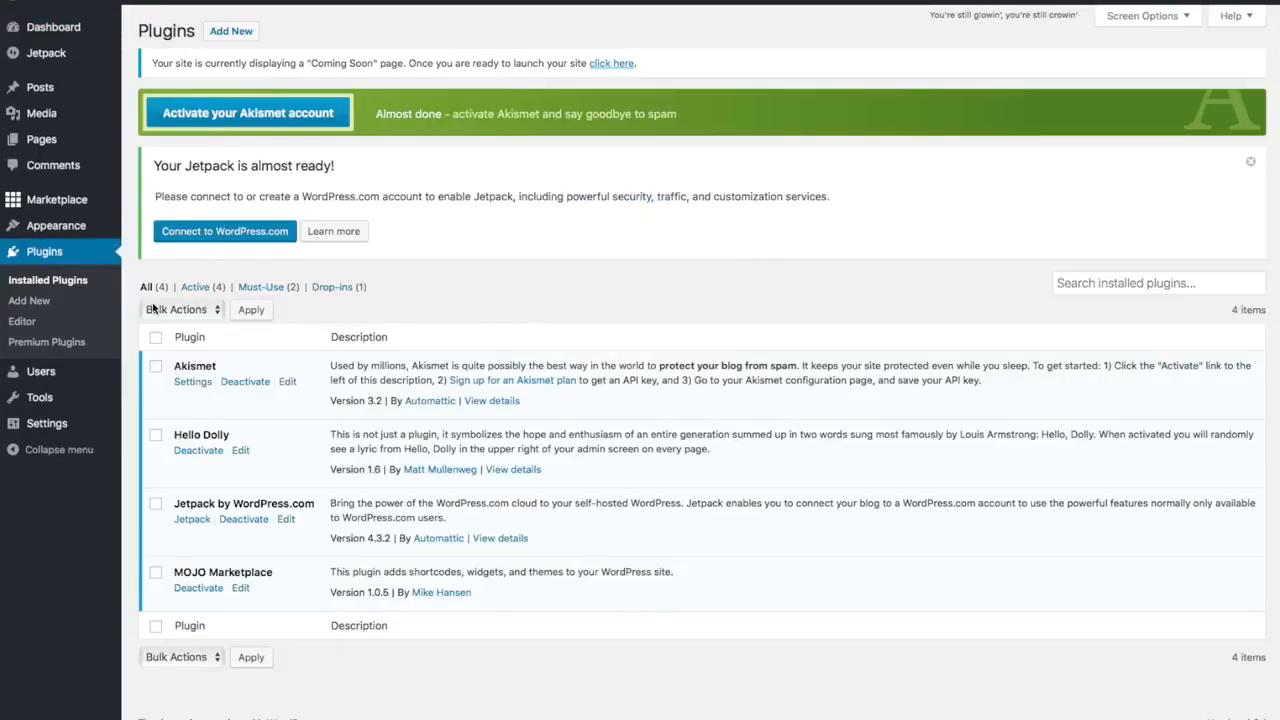
- Tick Hello Dolly and MOJO Marketplace in the plugins list
left_click(181, 431)
left_click(156, 575)
- Bulk-deactivate the selected Hello Dolly and MOJO Marketplace plugins
left_click(215, 311)
left_click(204, 340)
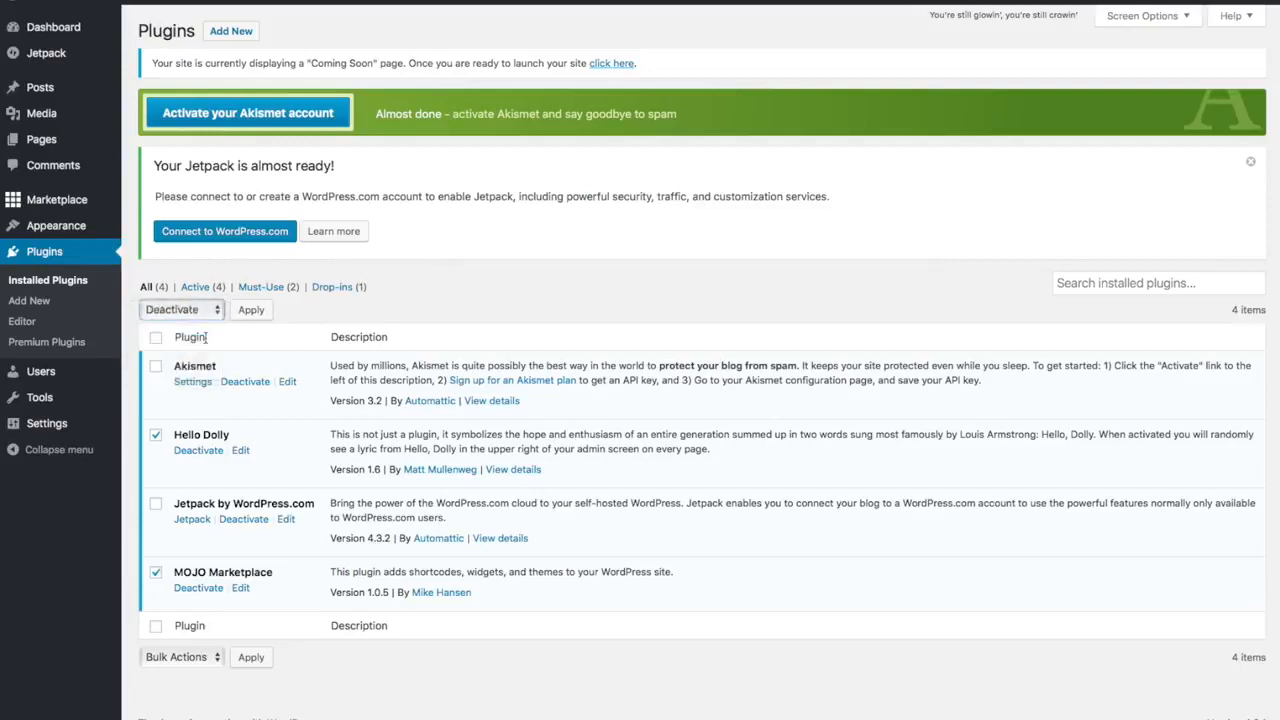
left_click(264, 310)
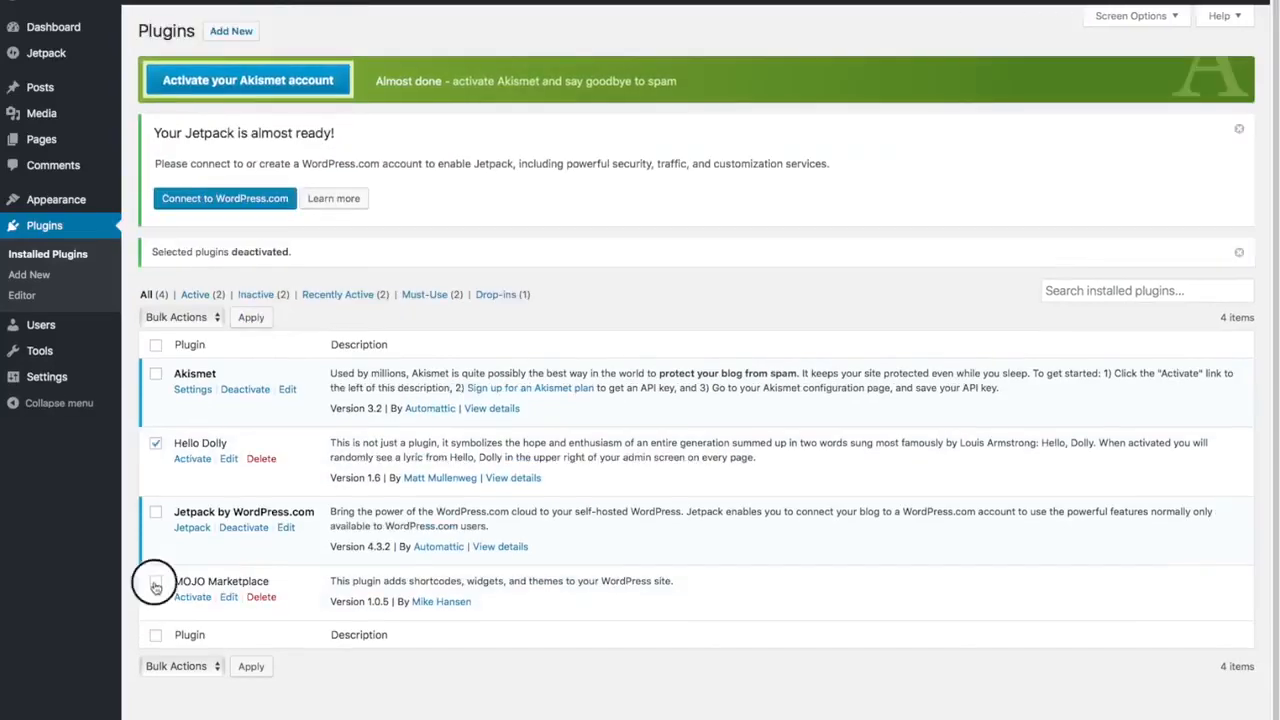
- Bulk-delete the deactivated Hello Dolly and MOJO Marketplace plugins, confirming the deletion
left_click(155, 587)
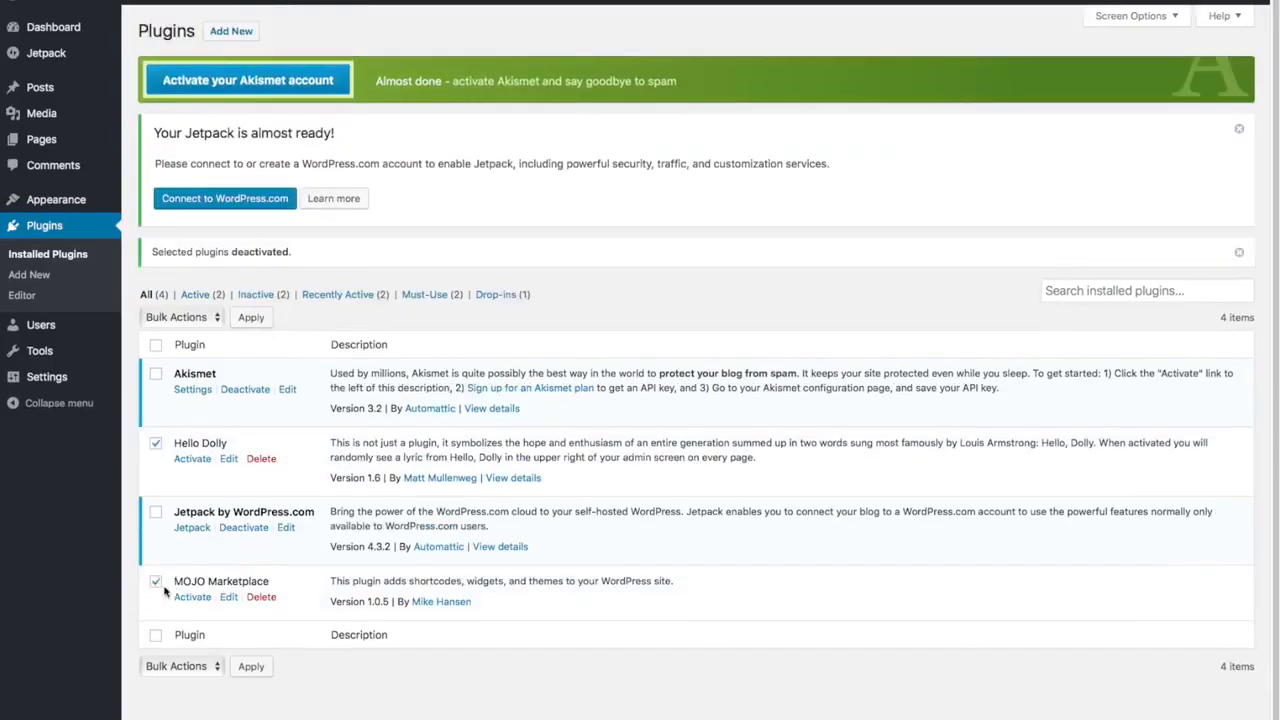
left_click(212, 318)
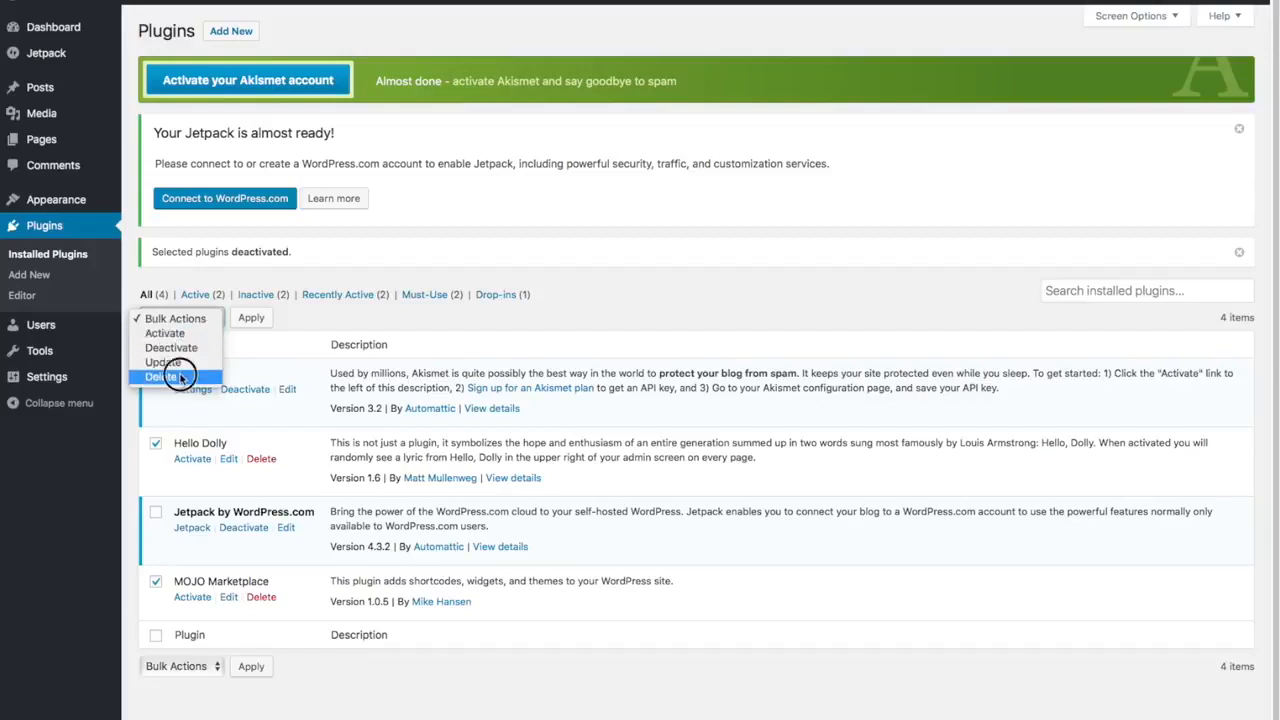
left_click(178, 377)
left_click(252, 318)
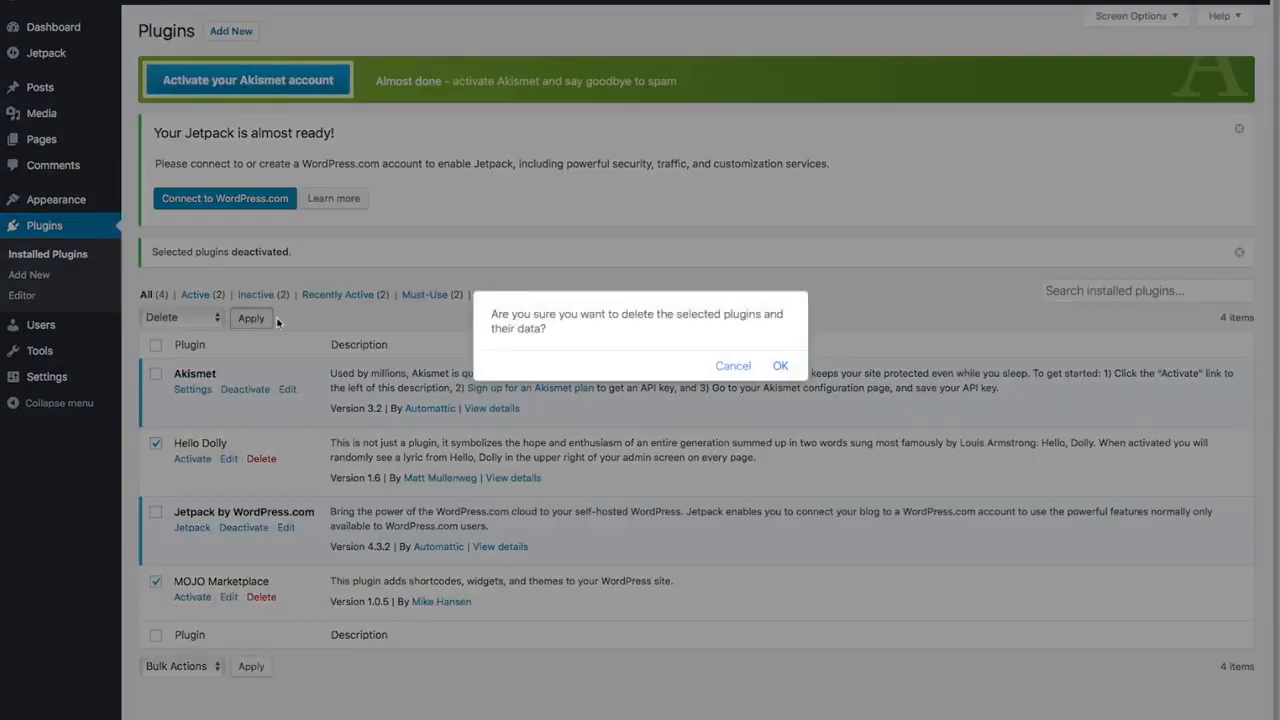
left_click(780, 365)
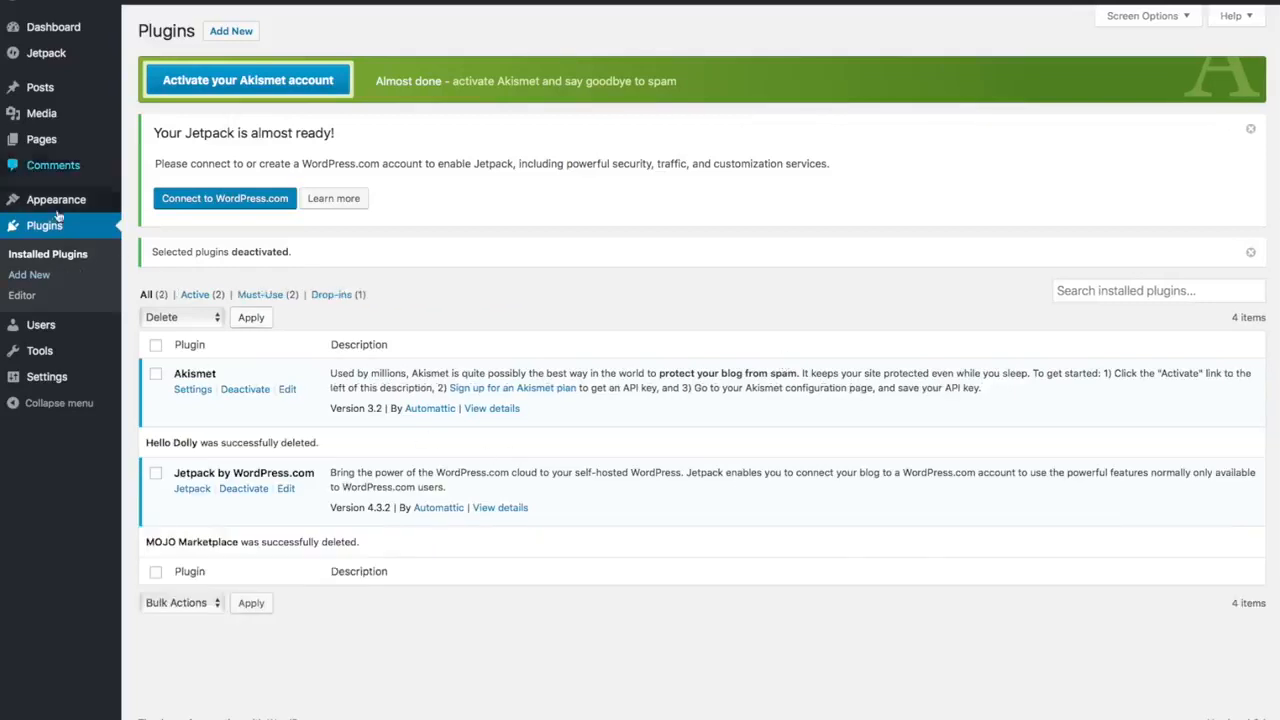
- In Settings > General, replace the tagline with 'Best Surfboard Shop in Surf Town' and save
mouse_move(50, 380)
left_click(50, 378)
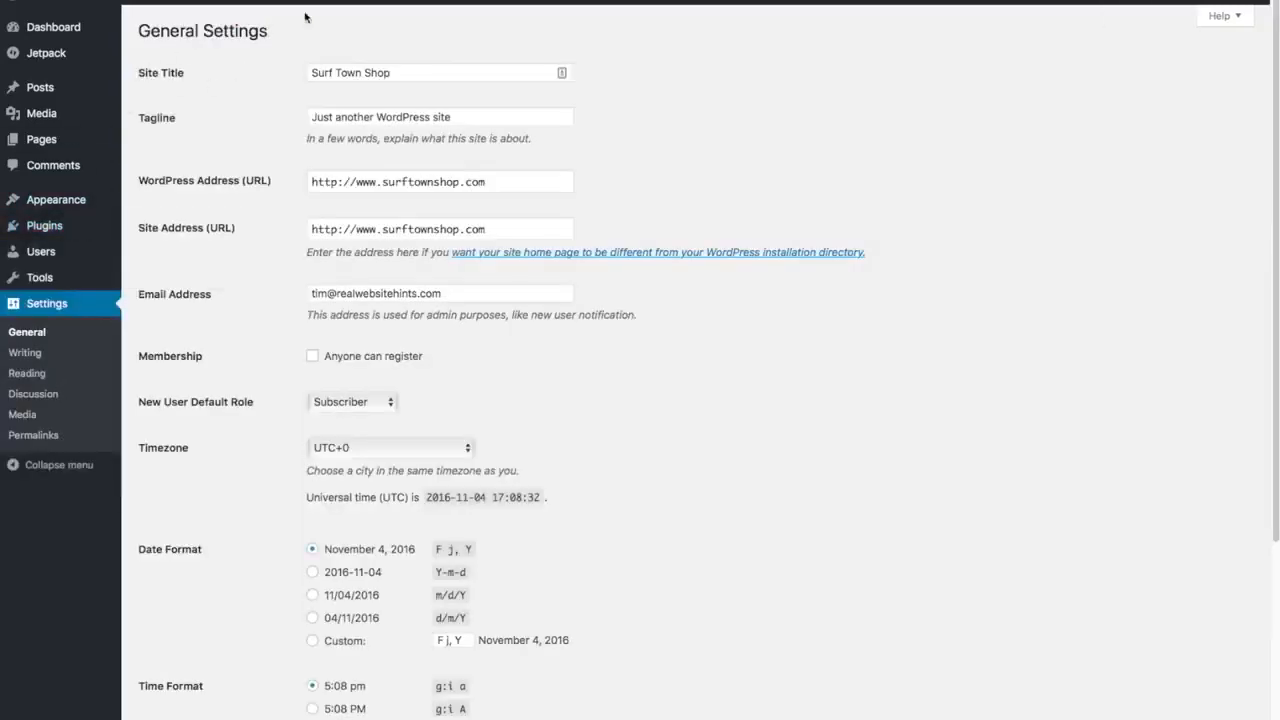
left_click(472, 116)
triple_click(472, 116)
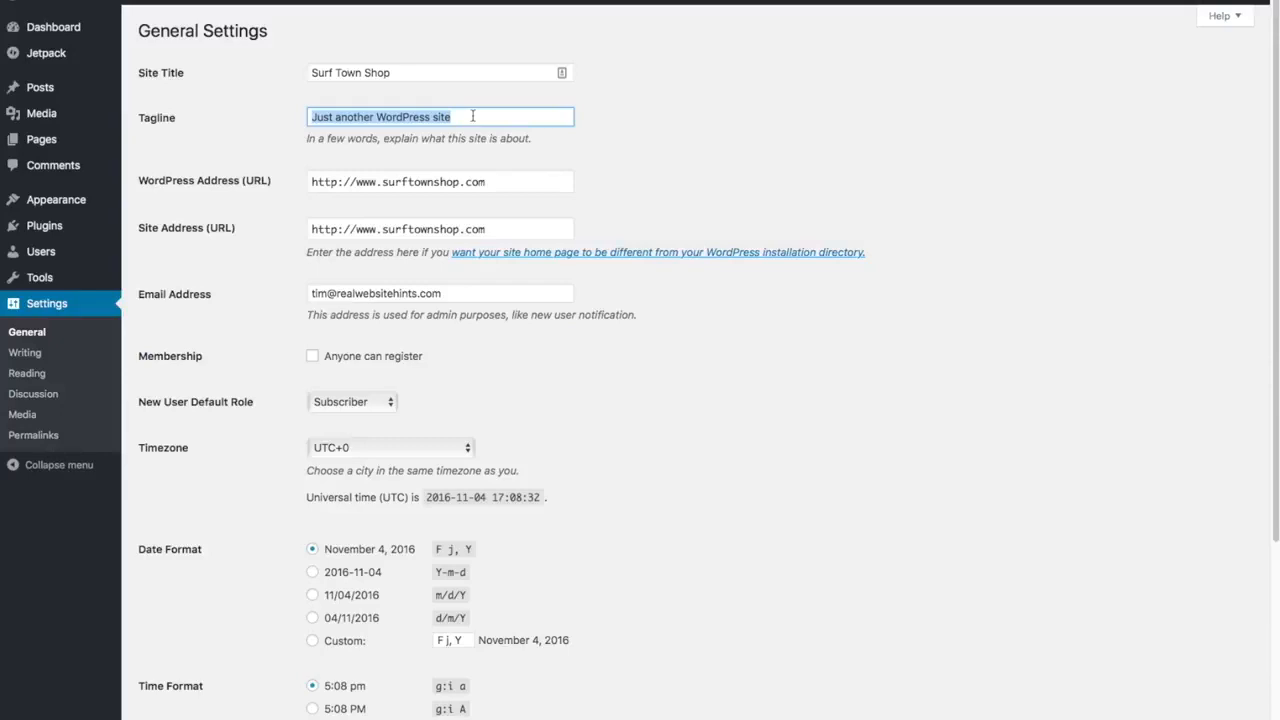
key("BackSpace")
type("Best Surfboar")
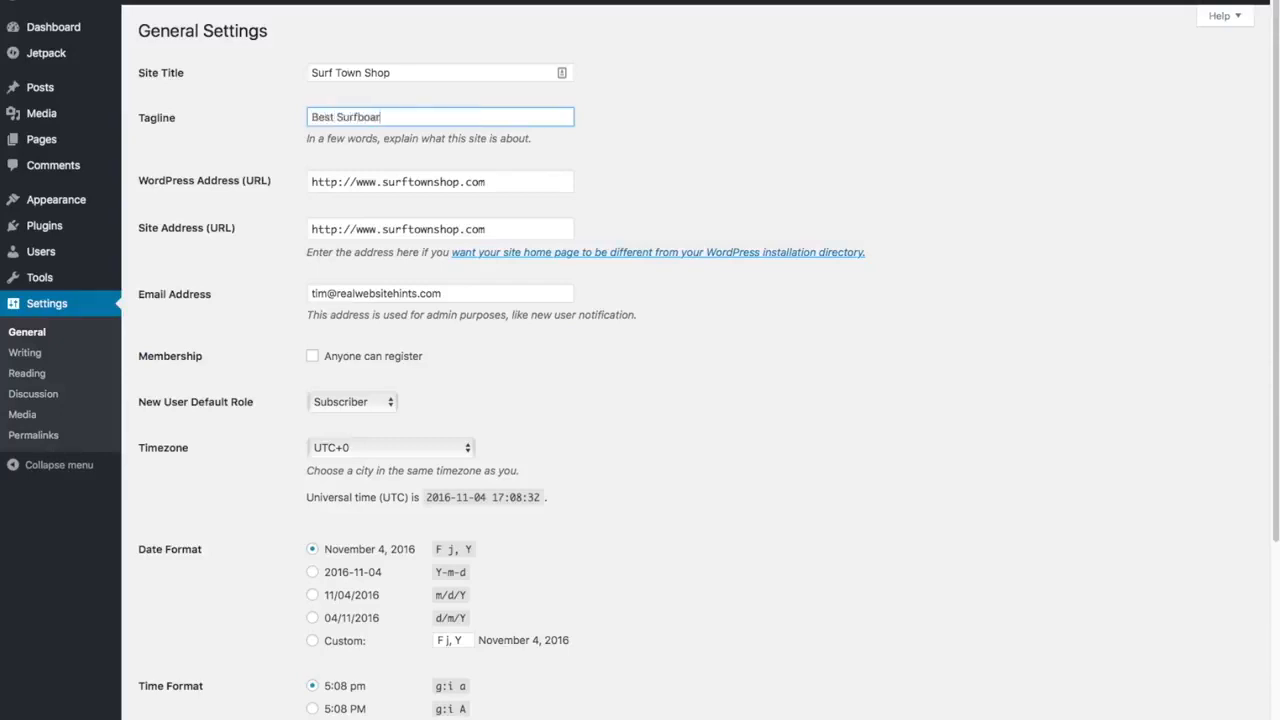
type("d Shop in Surf Town")
scroll(651, 209, "down", 5)
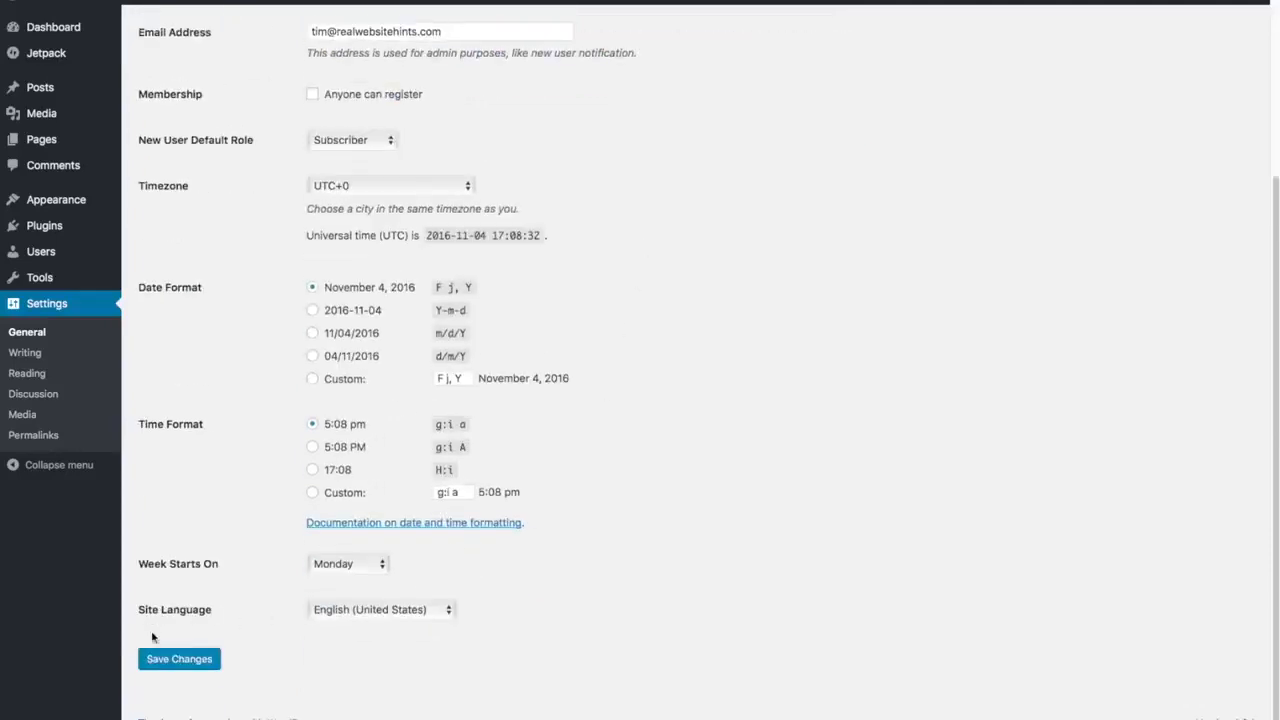
left_click(180, 666)
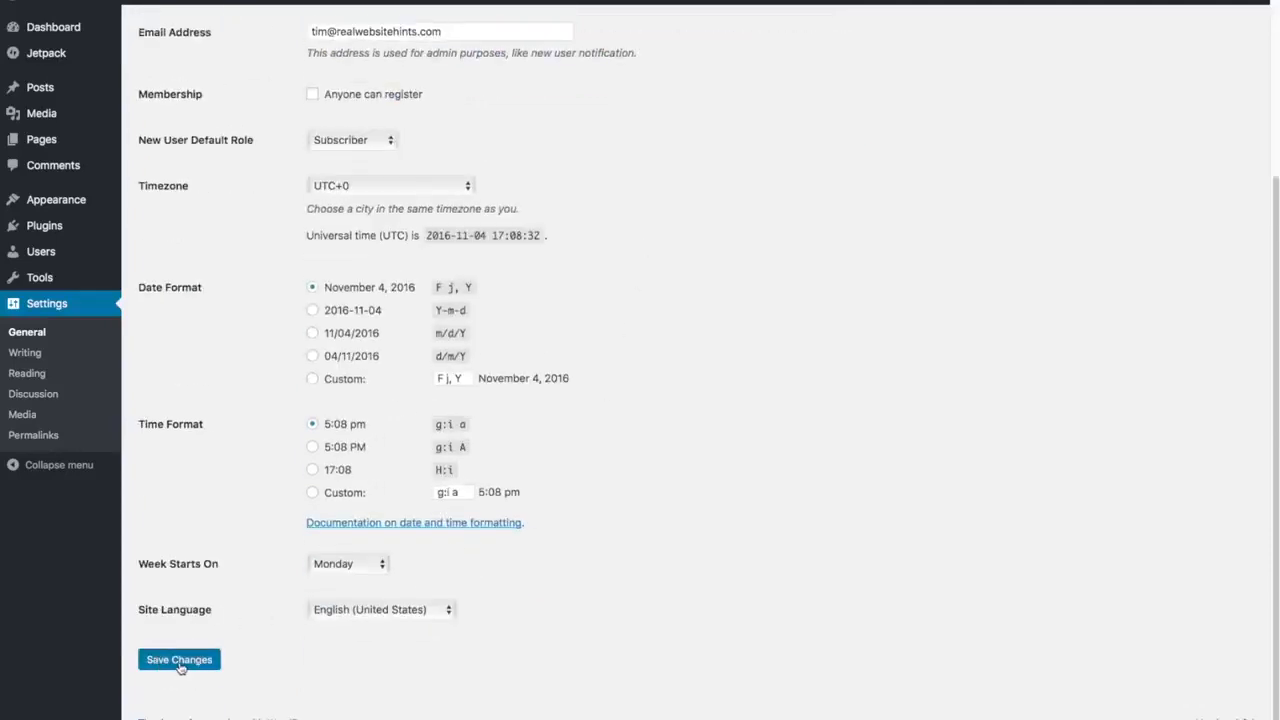
- Set surftownshop.com permalinks to the Post name structure (/sample-post/) and save the change
left_click(31, 436)
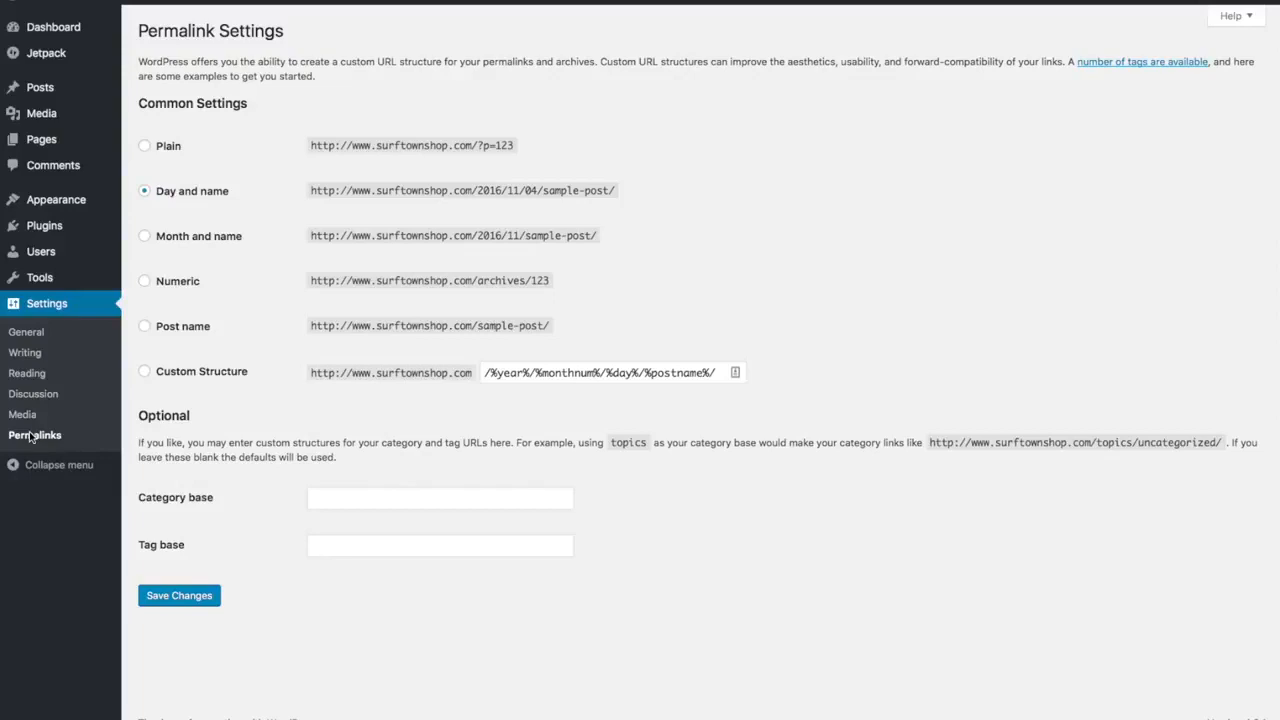
left_click(145, 327)
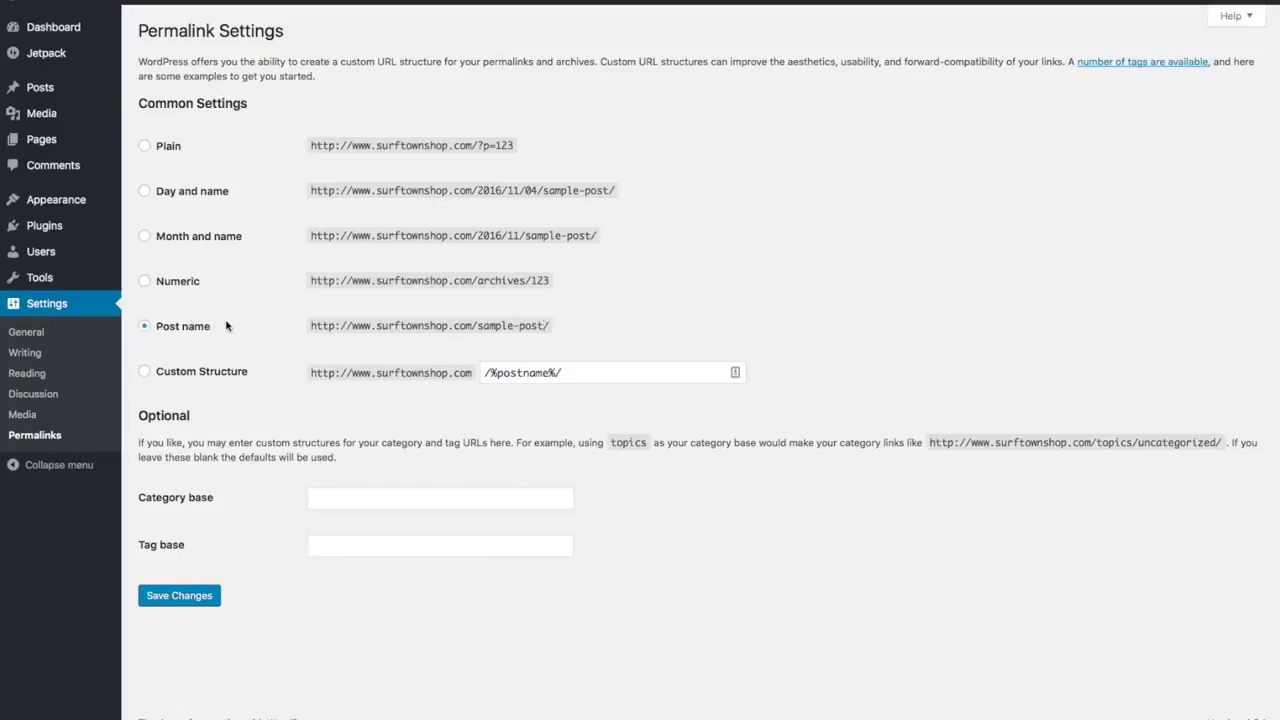
left_click(194, 603)
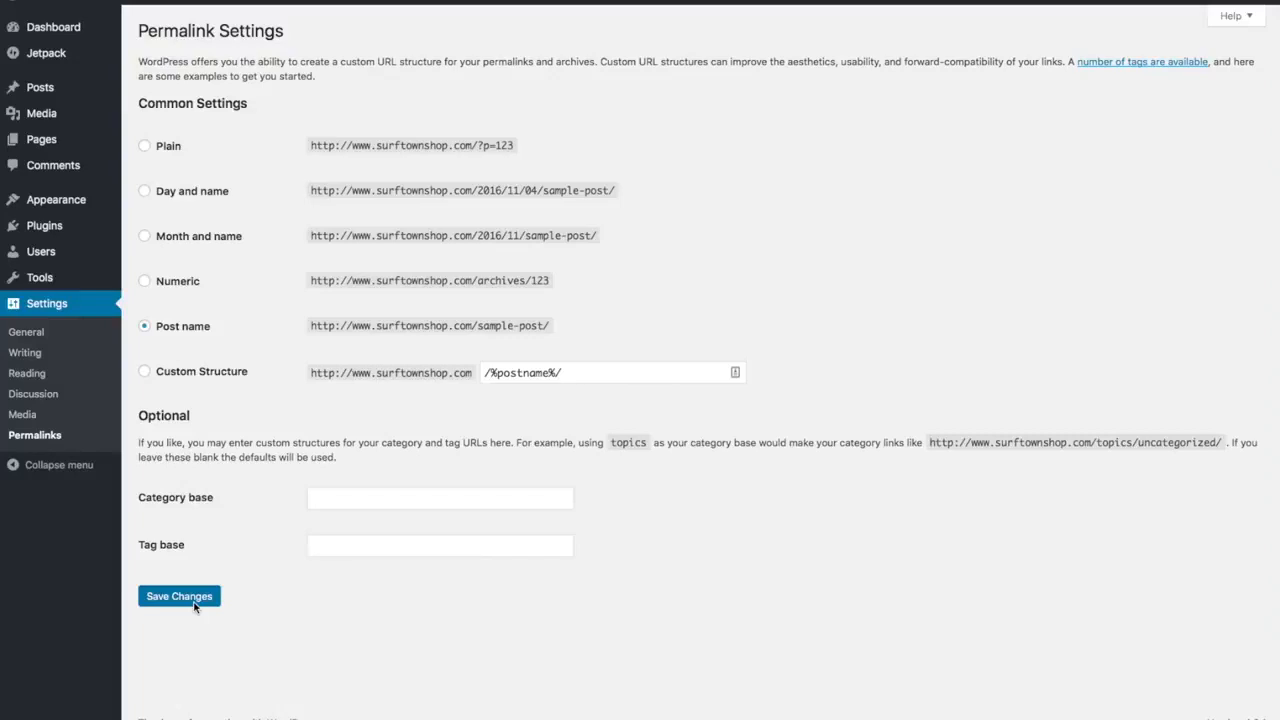